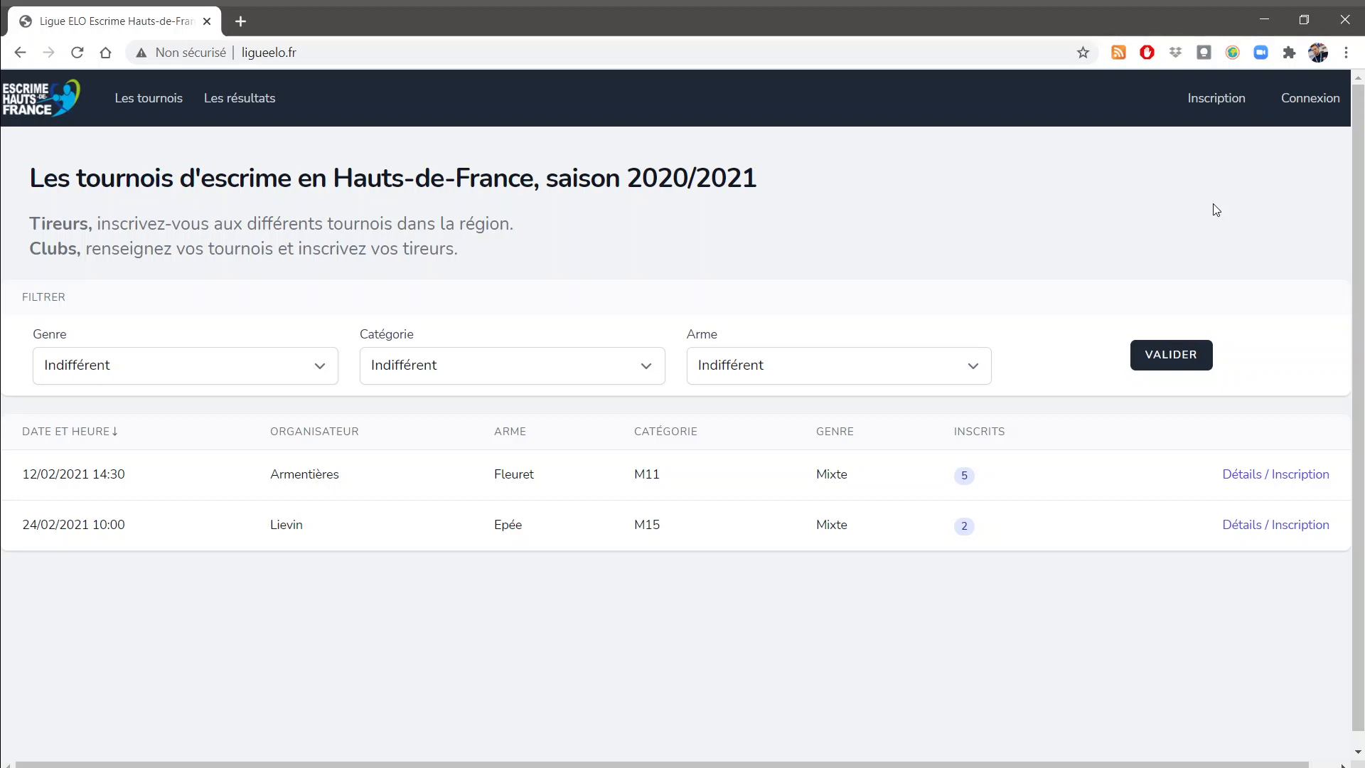
Step: Log in to the club account with its e-mail address and the account password
click(1305, 101)
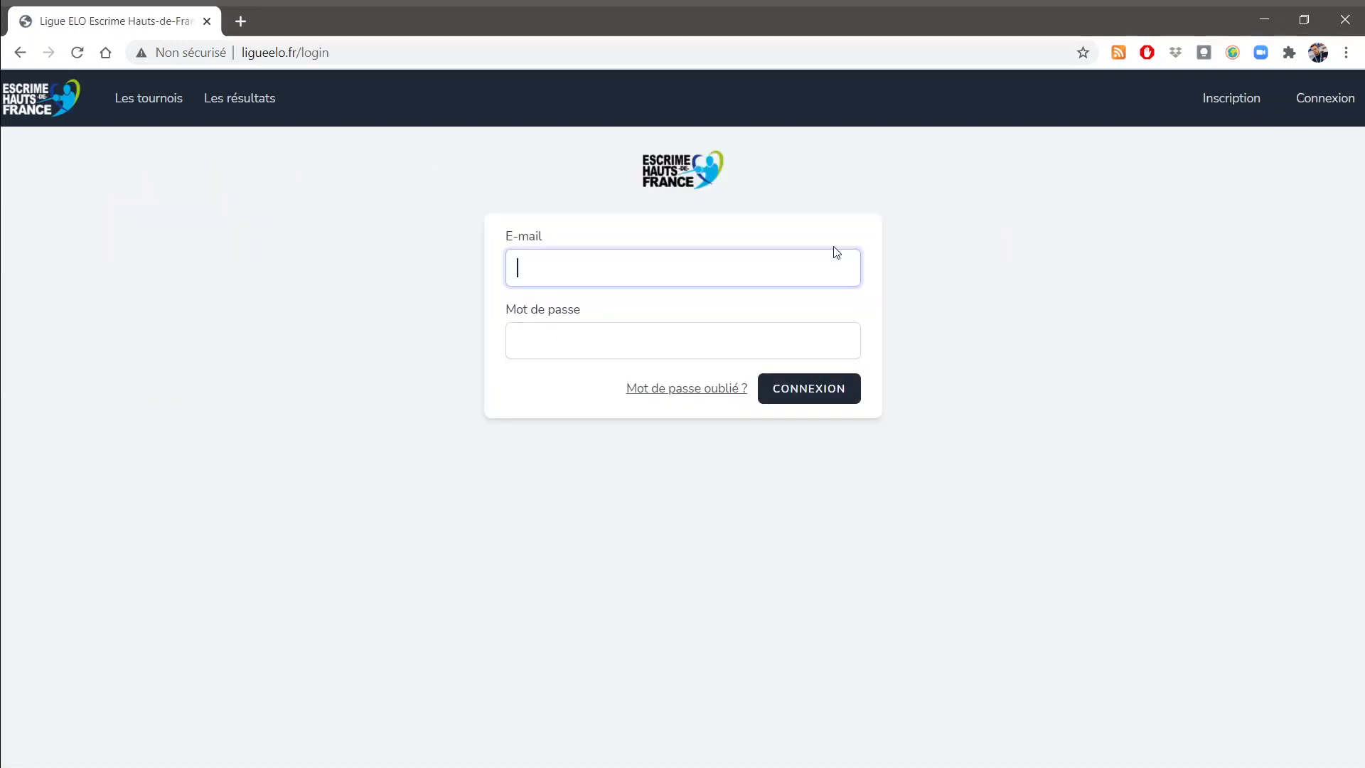
key(ctrl+v)
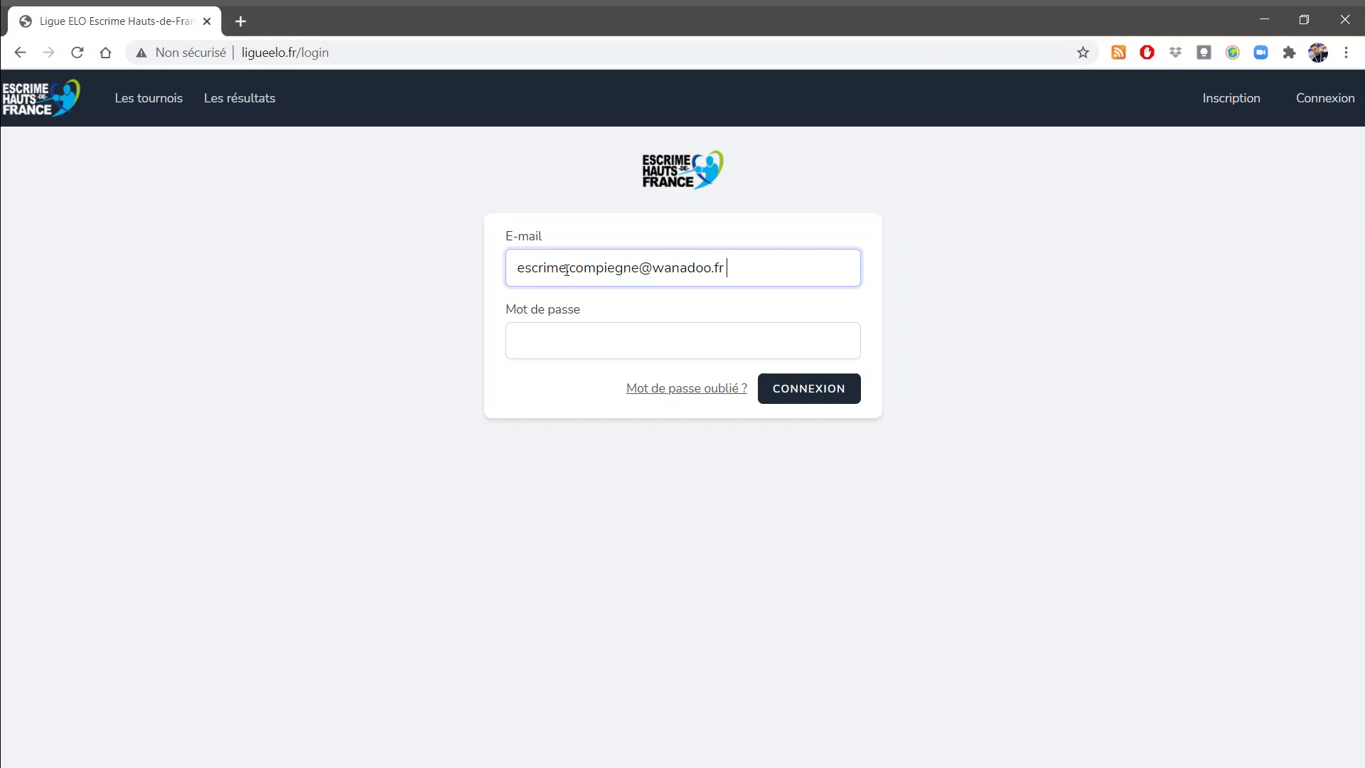
click(585, 343)
text(••••)
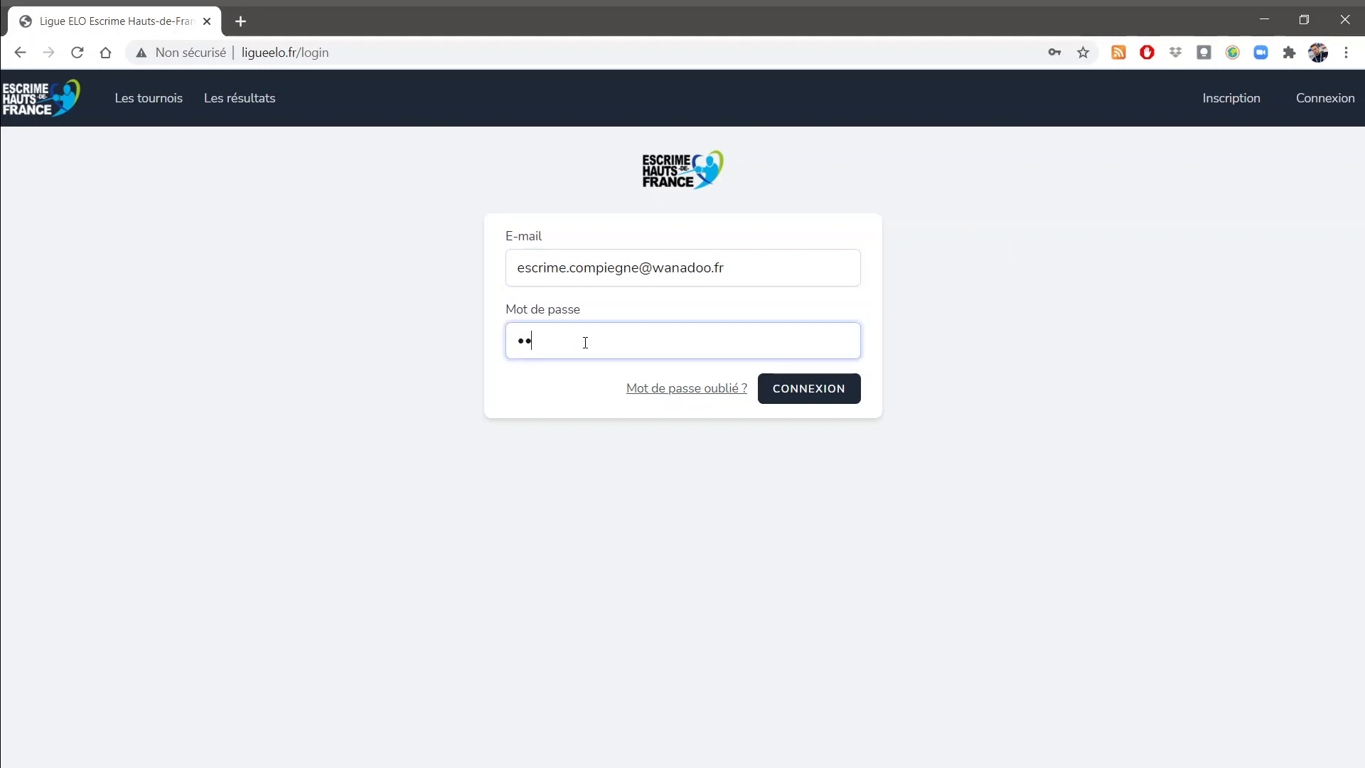
click(798, 399)
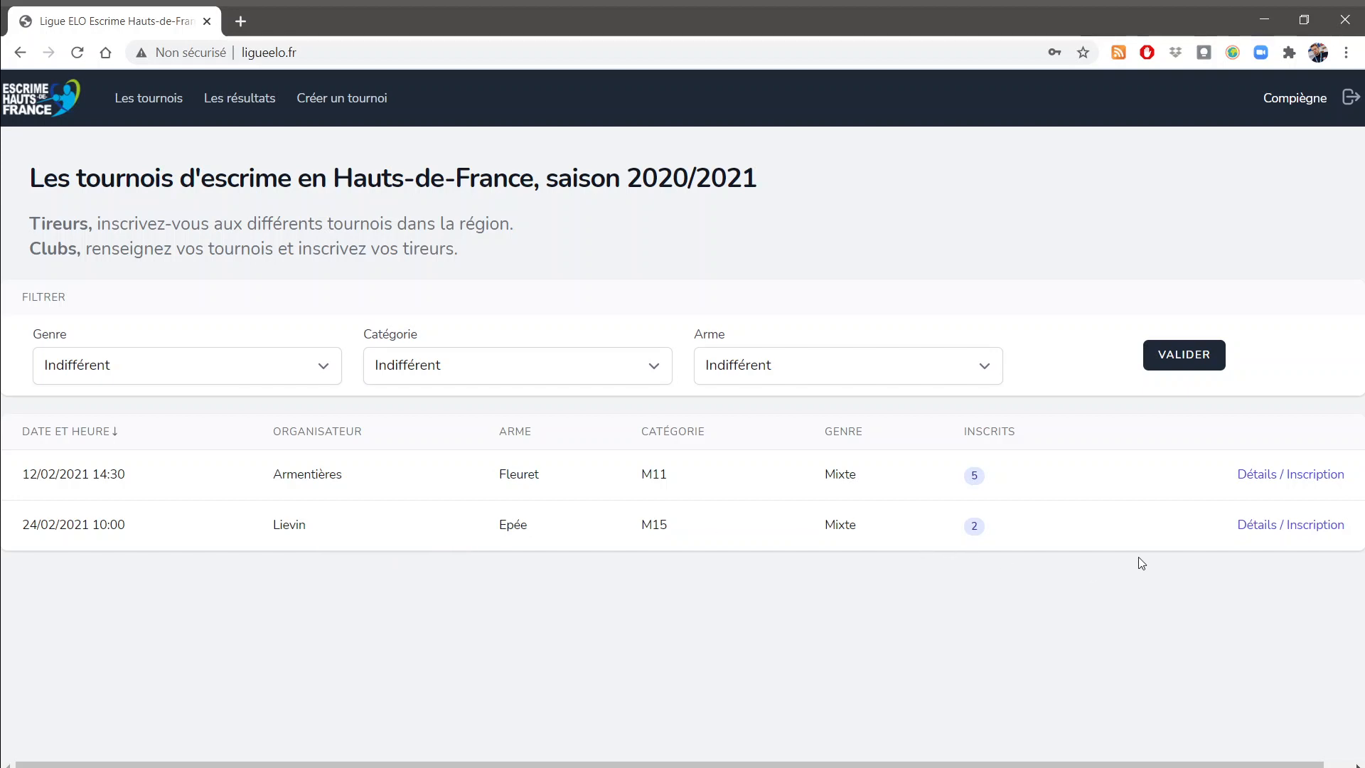
Step: Open the details of Lievin's 24/02/2021 épée M15 tournament and check the participant places for other clubs
click(1269, 535)
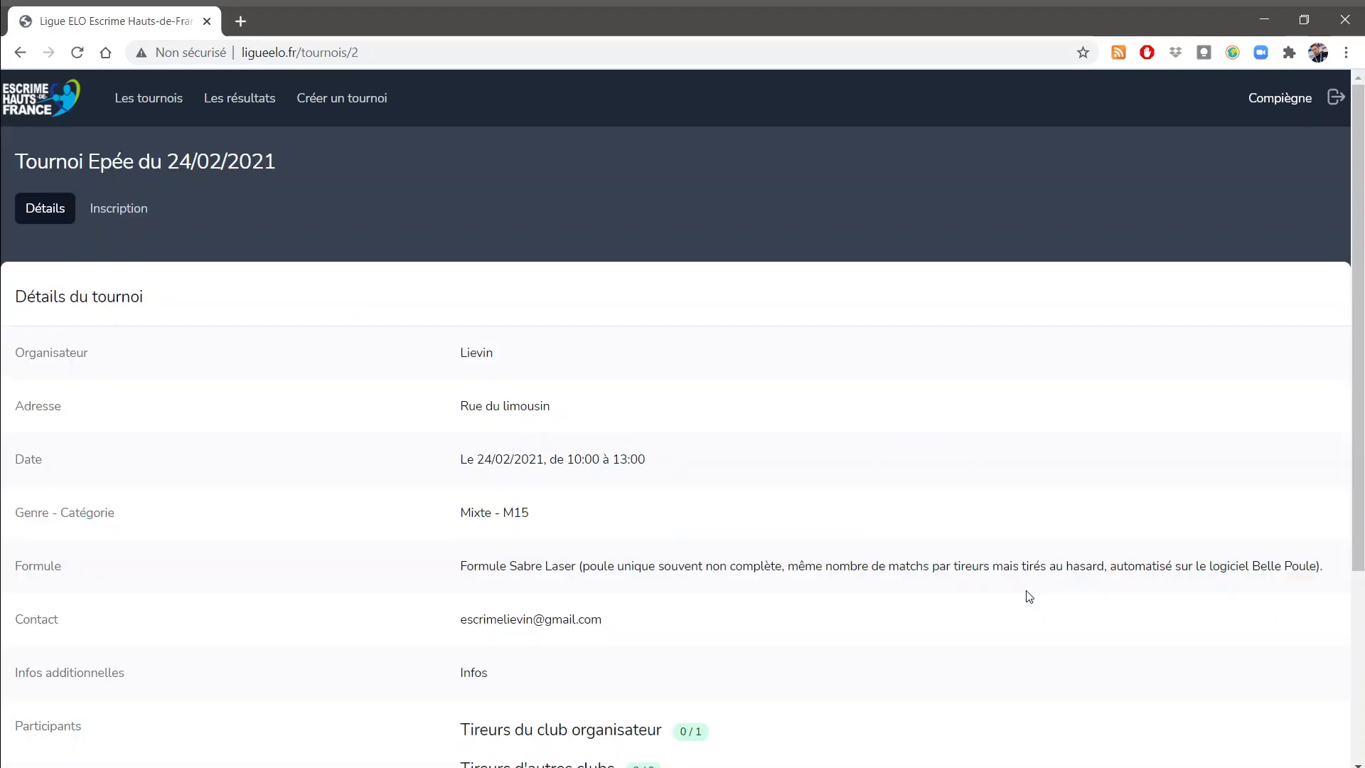
scroll(559, 370, down, 4)
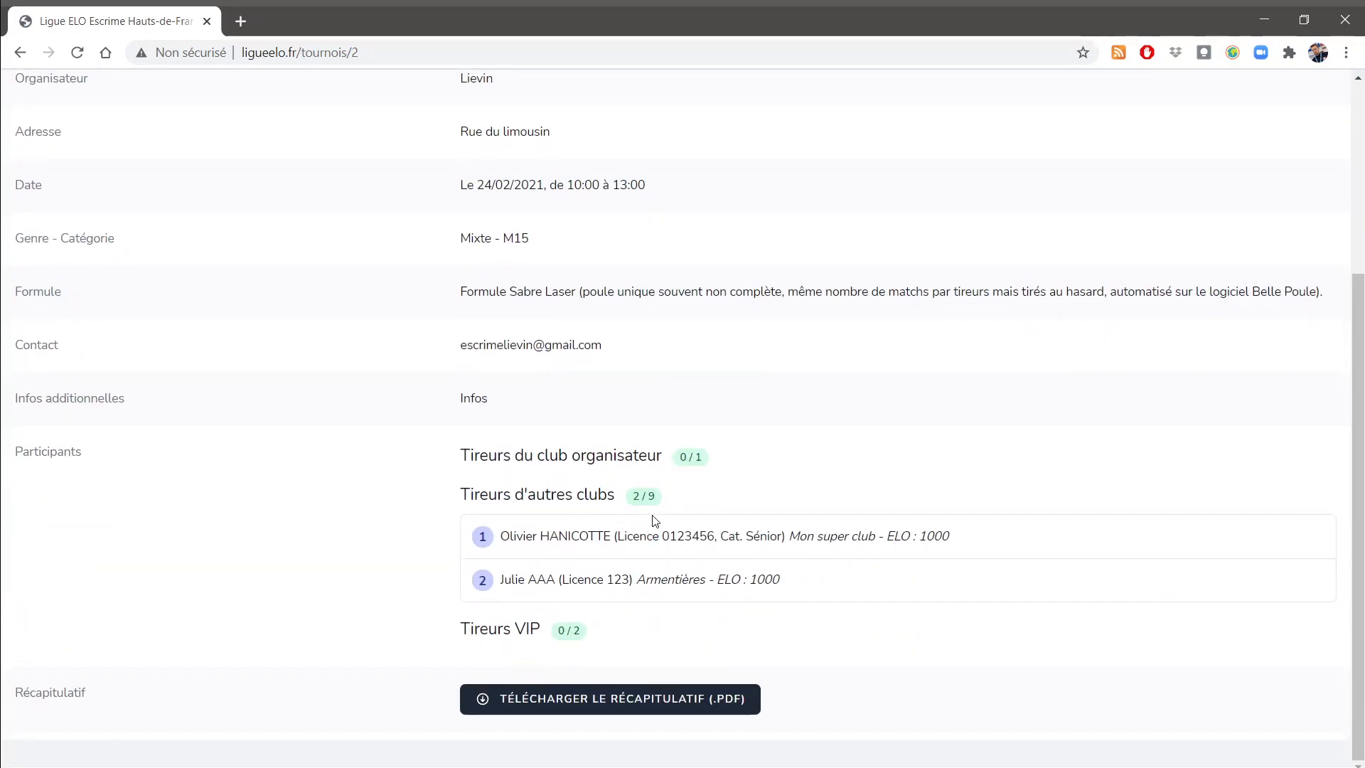
double_click(651, 495)
click(636, 493)
scroll(706, 512, up, 4)
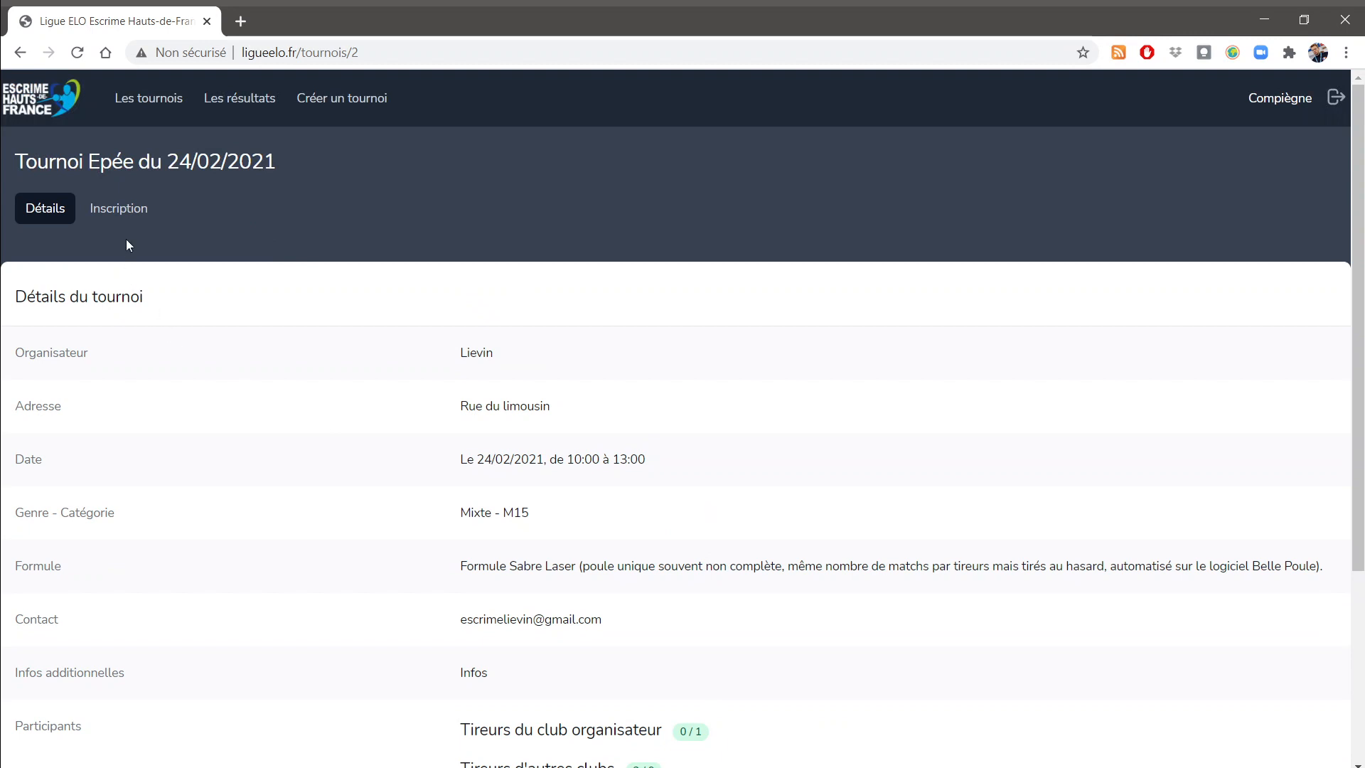
Step: Open the tournament's registration page and read how many club fencers can be registered directly and wait-listed
click(125, 213)
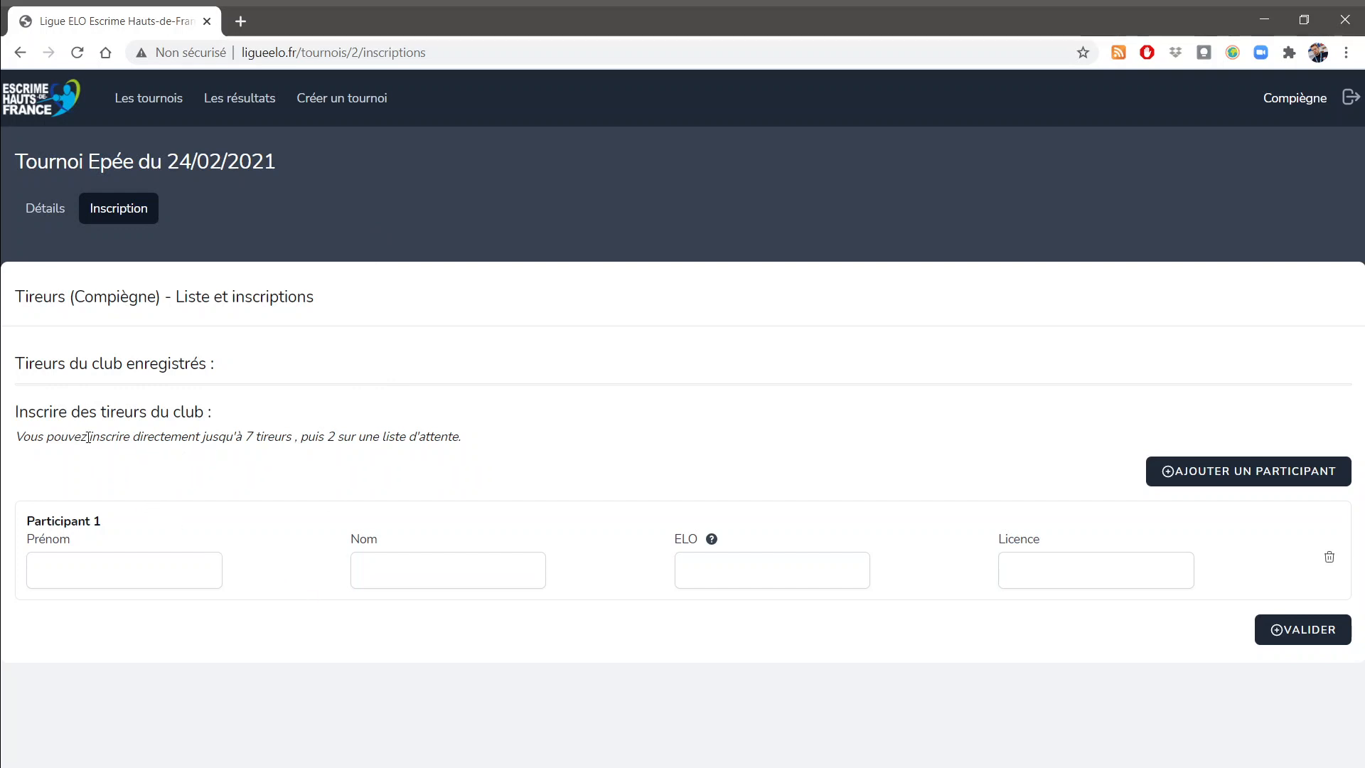
drag(20, 436, 497, 439)
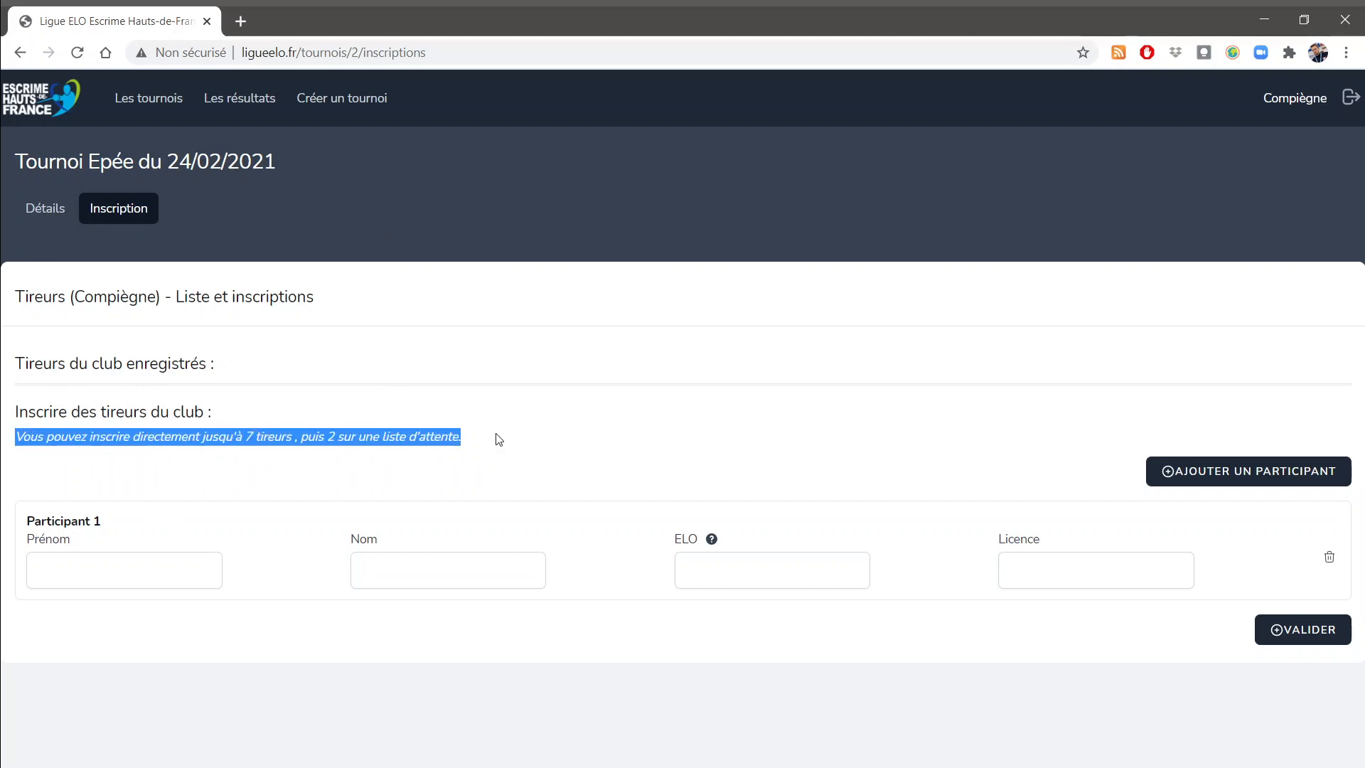
click(258, 436)
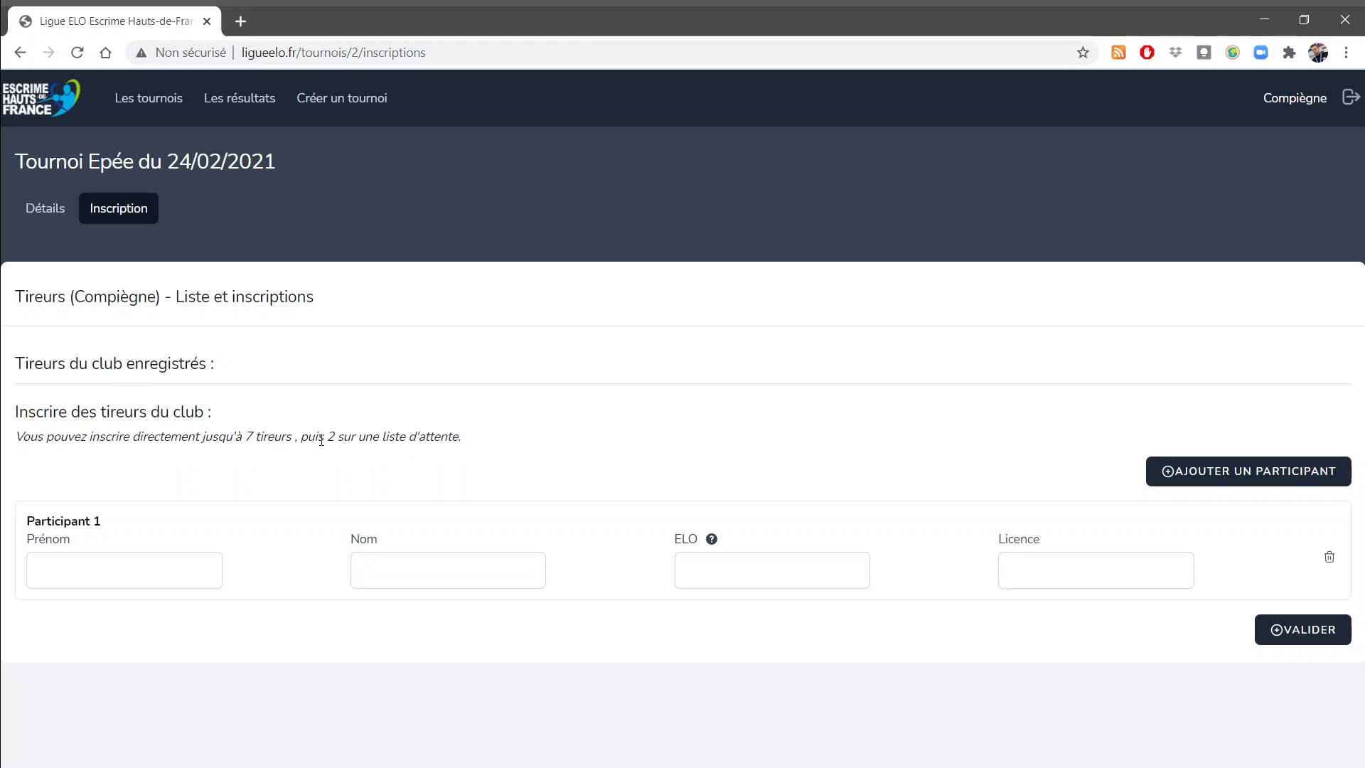
double_click(329, 437)
Step: Fill in participant 1 with the fencer's first name, last name, an ELO of 1000 and the licence number
click(113, 568)
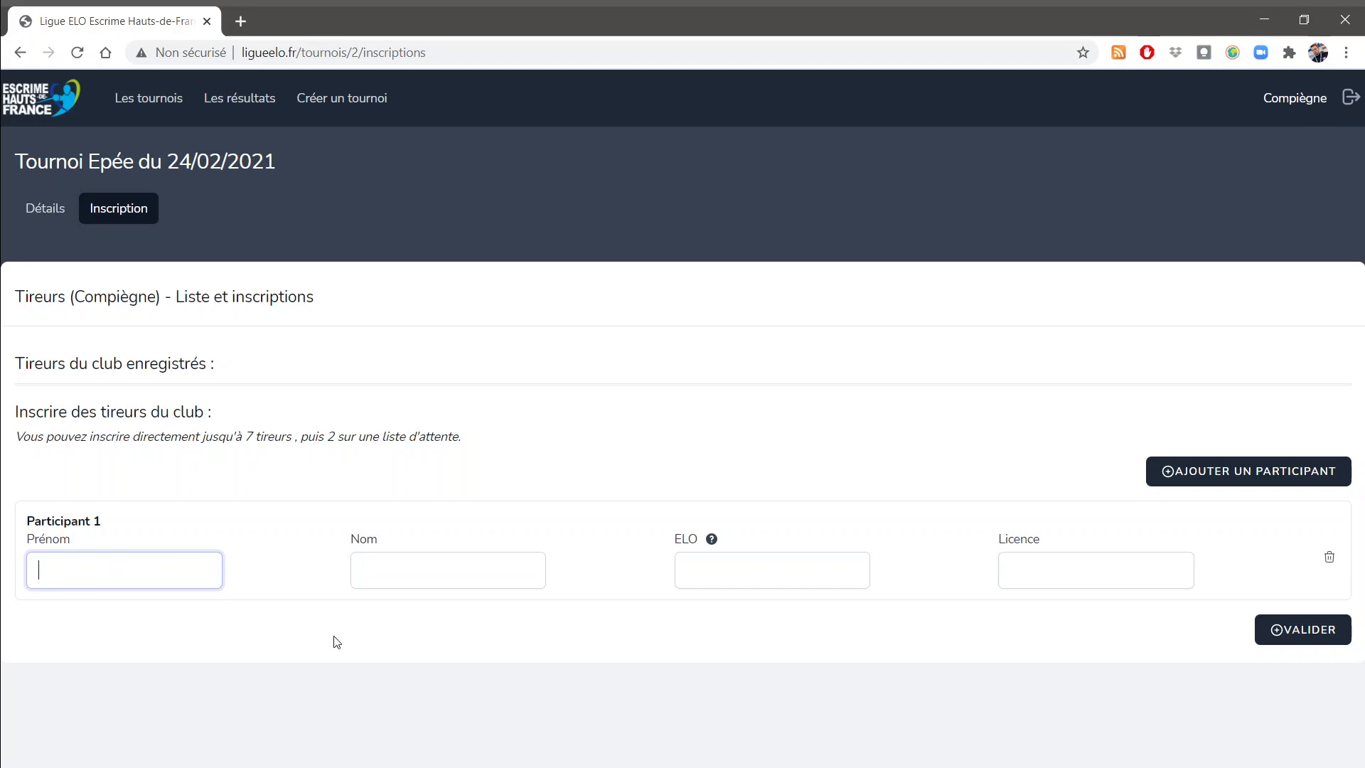
text(Plerre)
key(Left)
key(Left)
key(BackSpace)
text(i)
click(412, 573)
text(EEE)
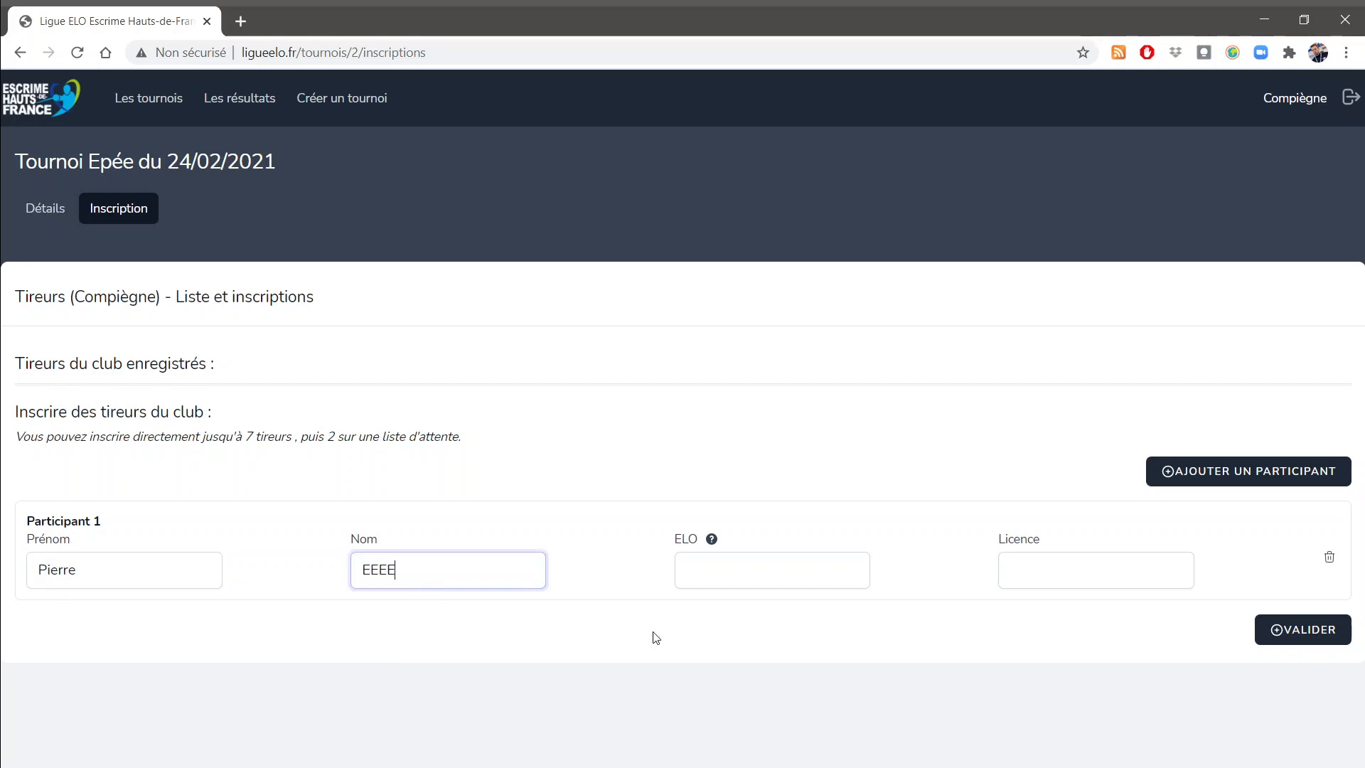
click(738, 580)
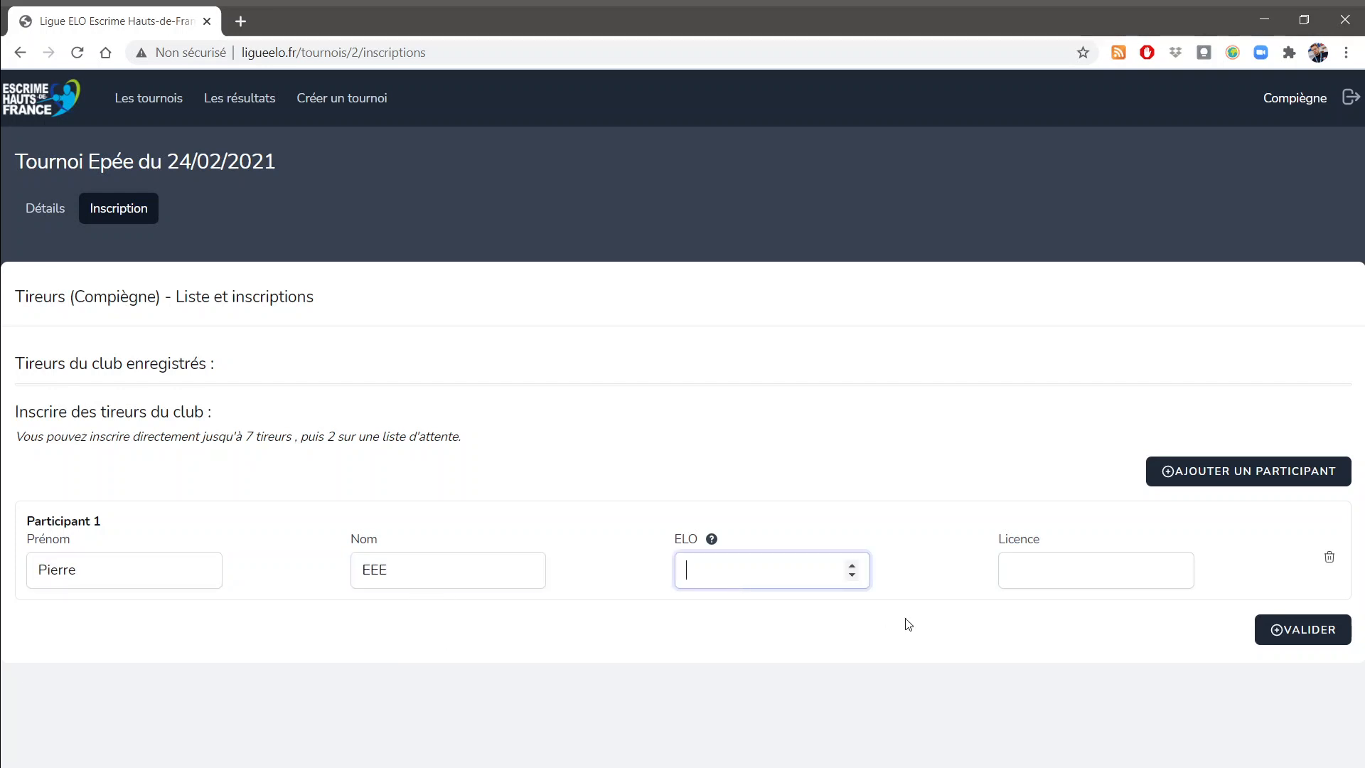
text(1000)
click(1004, 573)
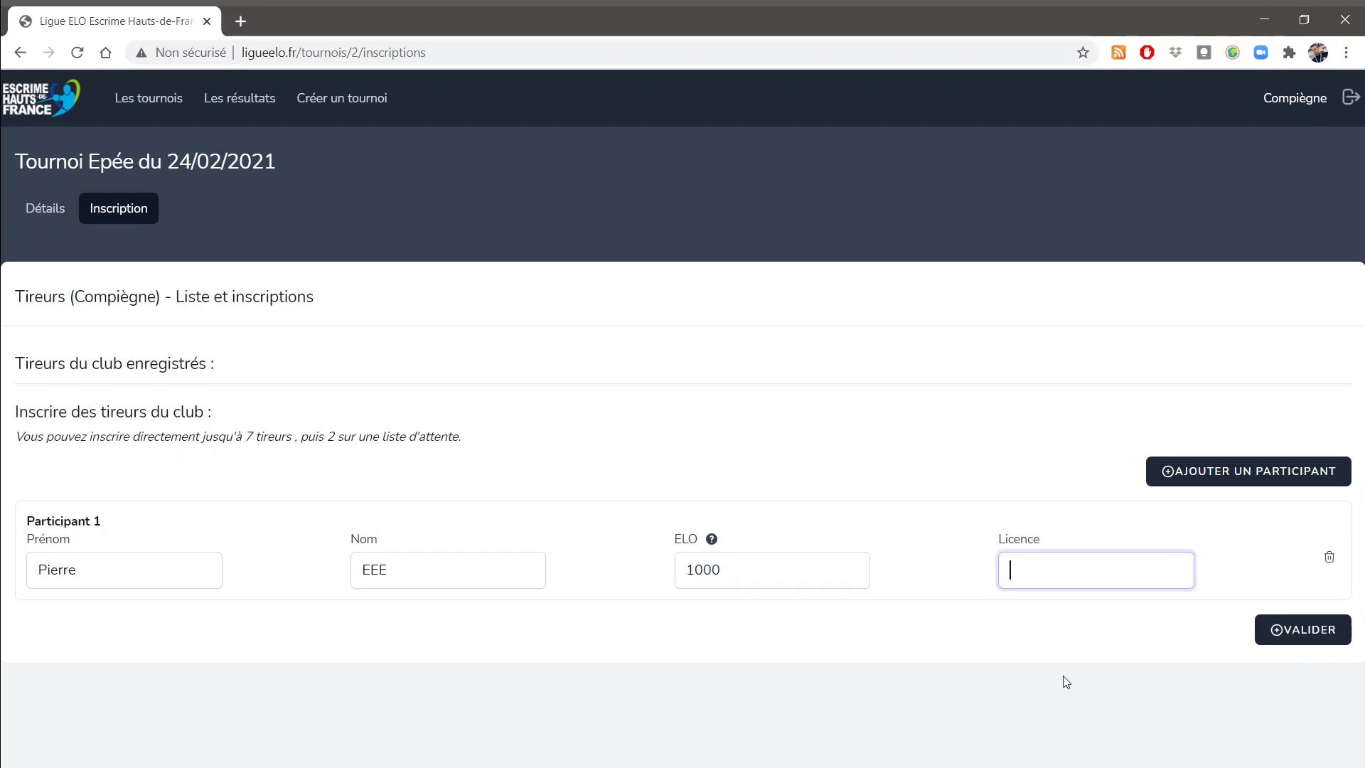
text(234)
Step: Add two more participant entries to the registration form
click(1232, 472)
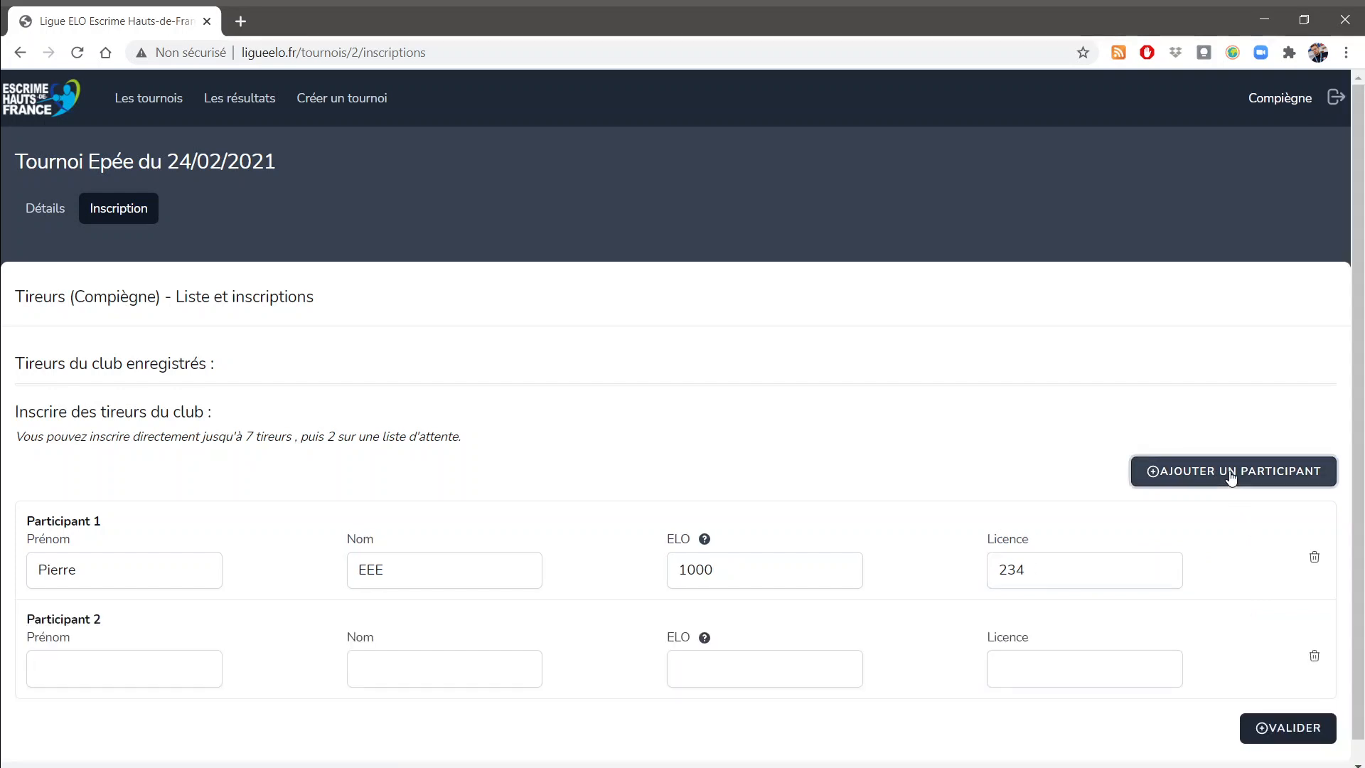
click(1232, 474)
scroll(1111, 507, down, 2)
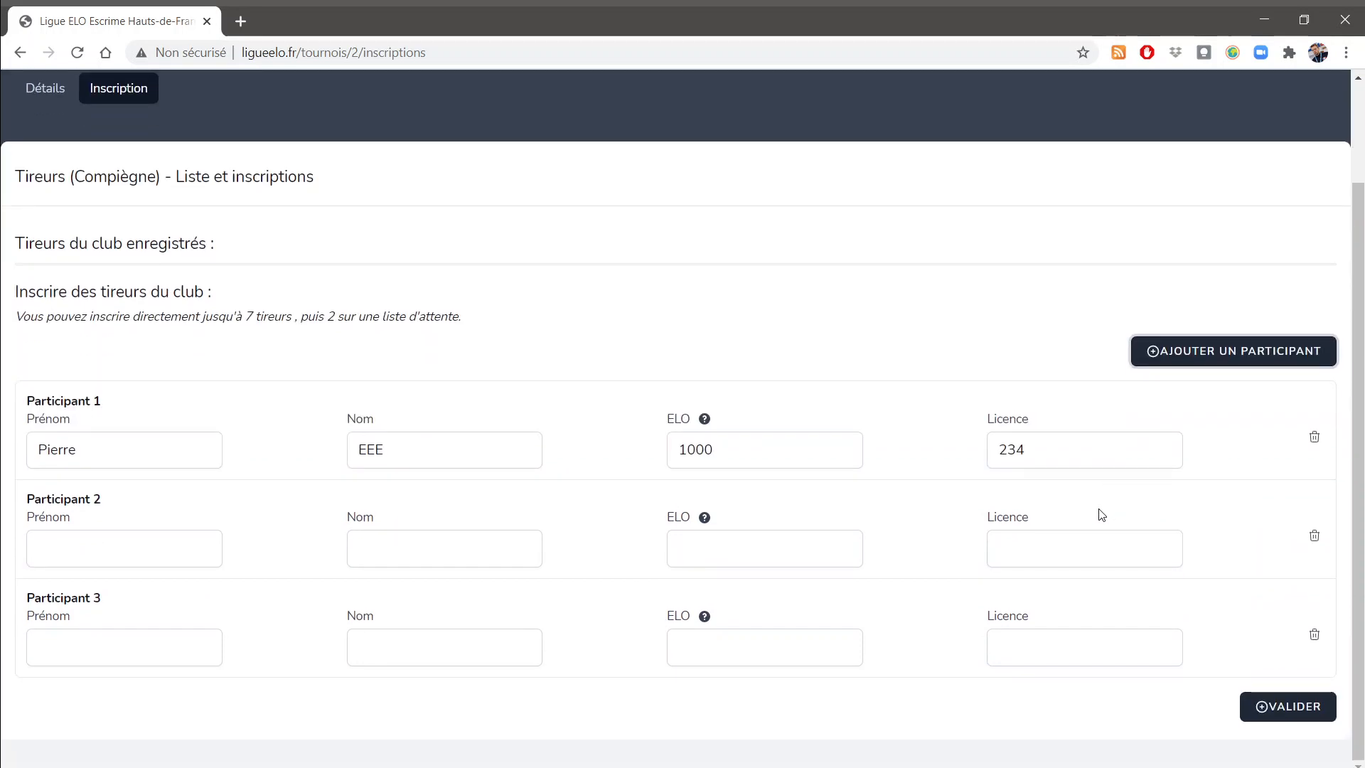
Step: Fill in participant 2 with the fencer's first name, last name, an ELO of 1000 and the licence number
click(92, 556)
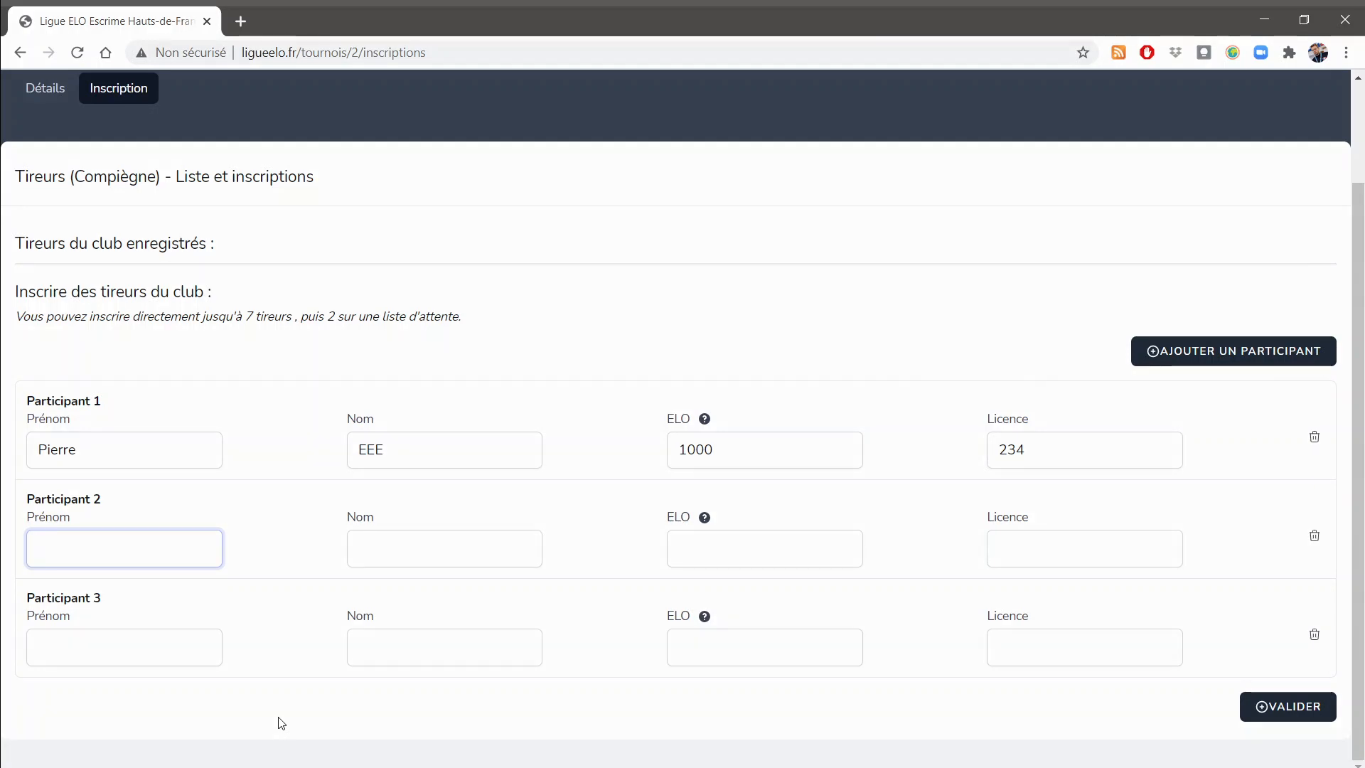
text(Margot)
click(382, 547)
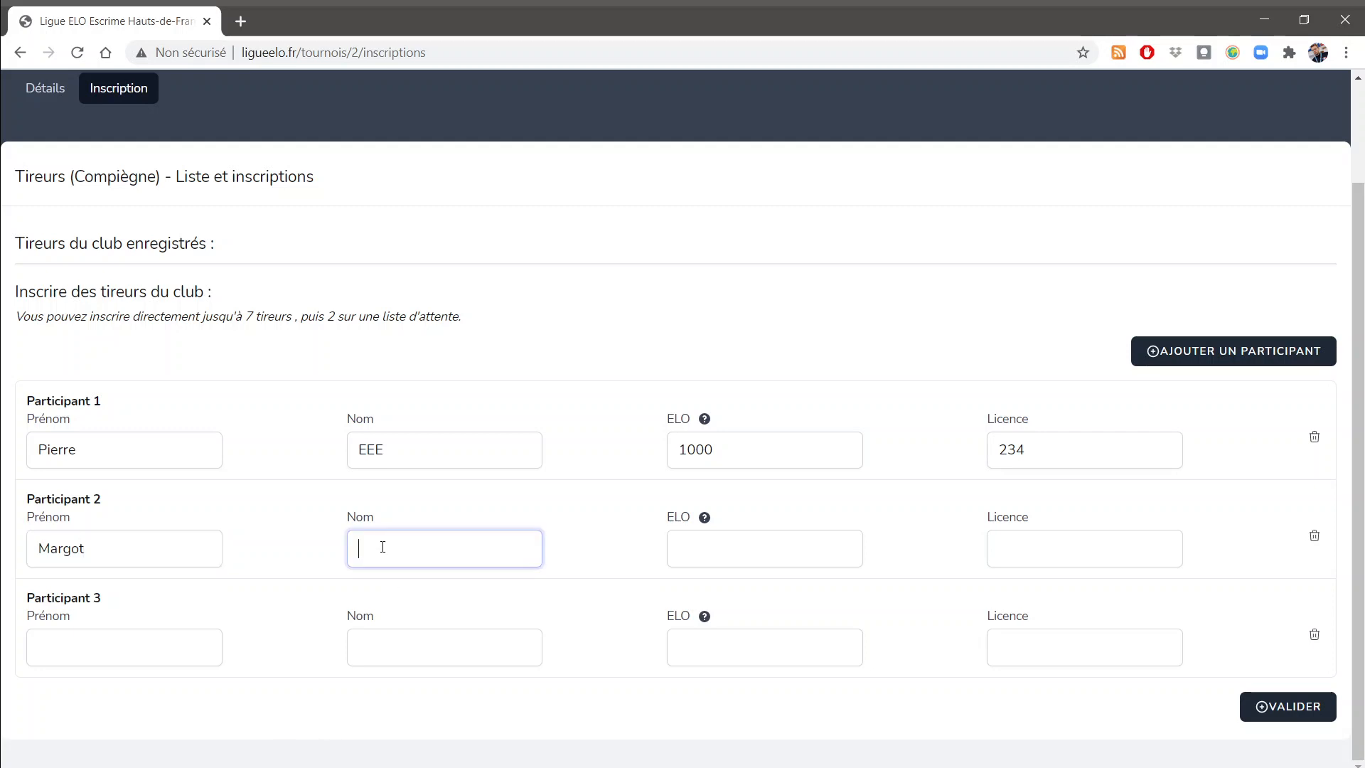
text(FFE)
click(747, 544)
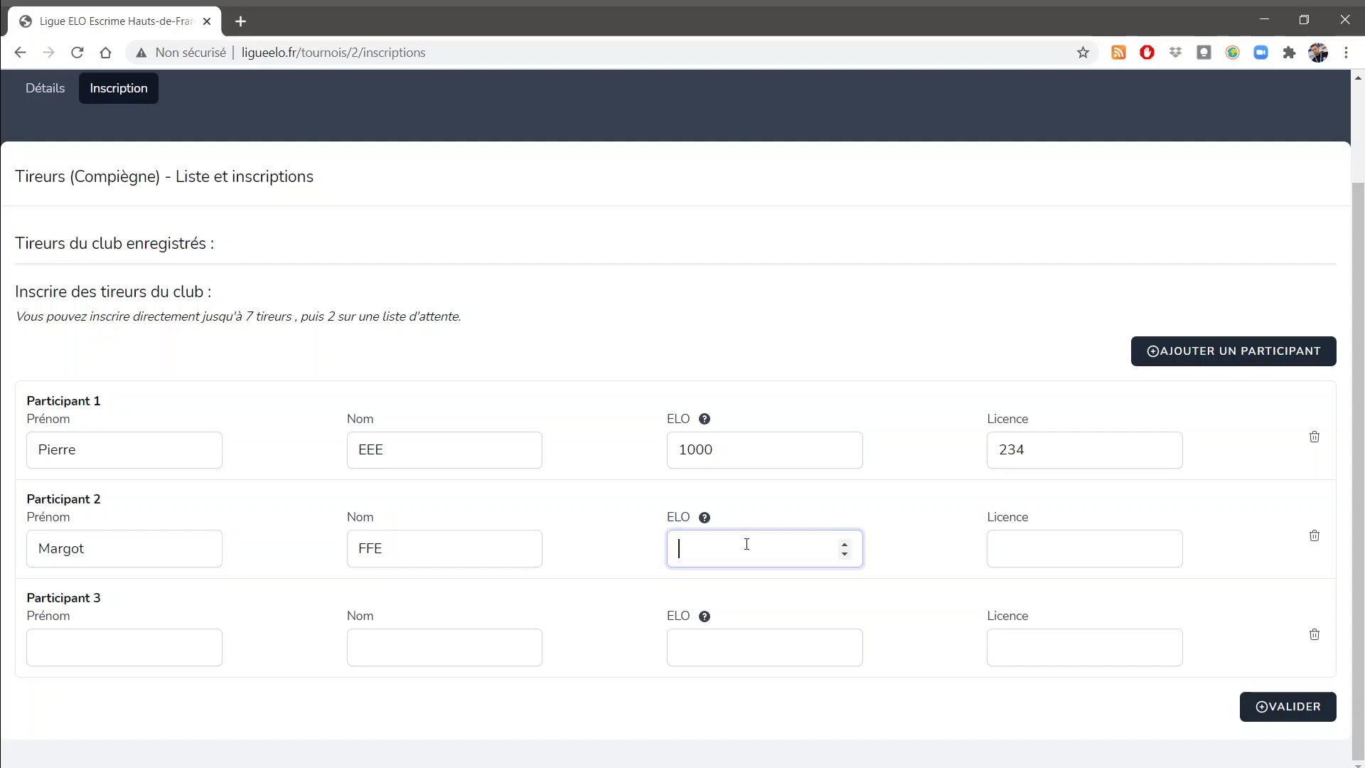
text(1000)
click(1048, 542)
text(23)
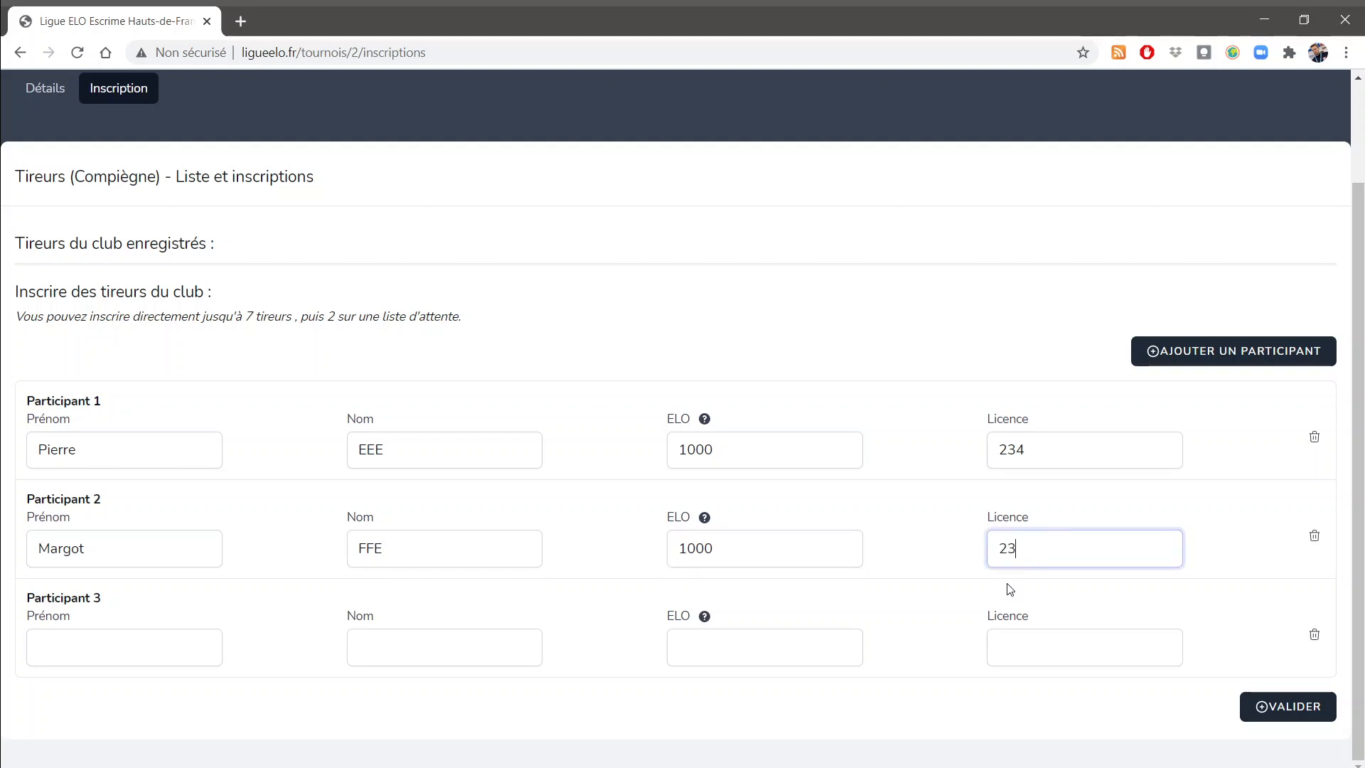
text(5)
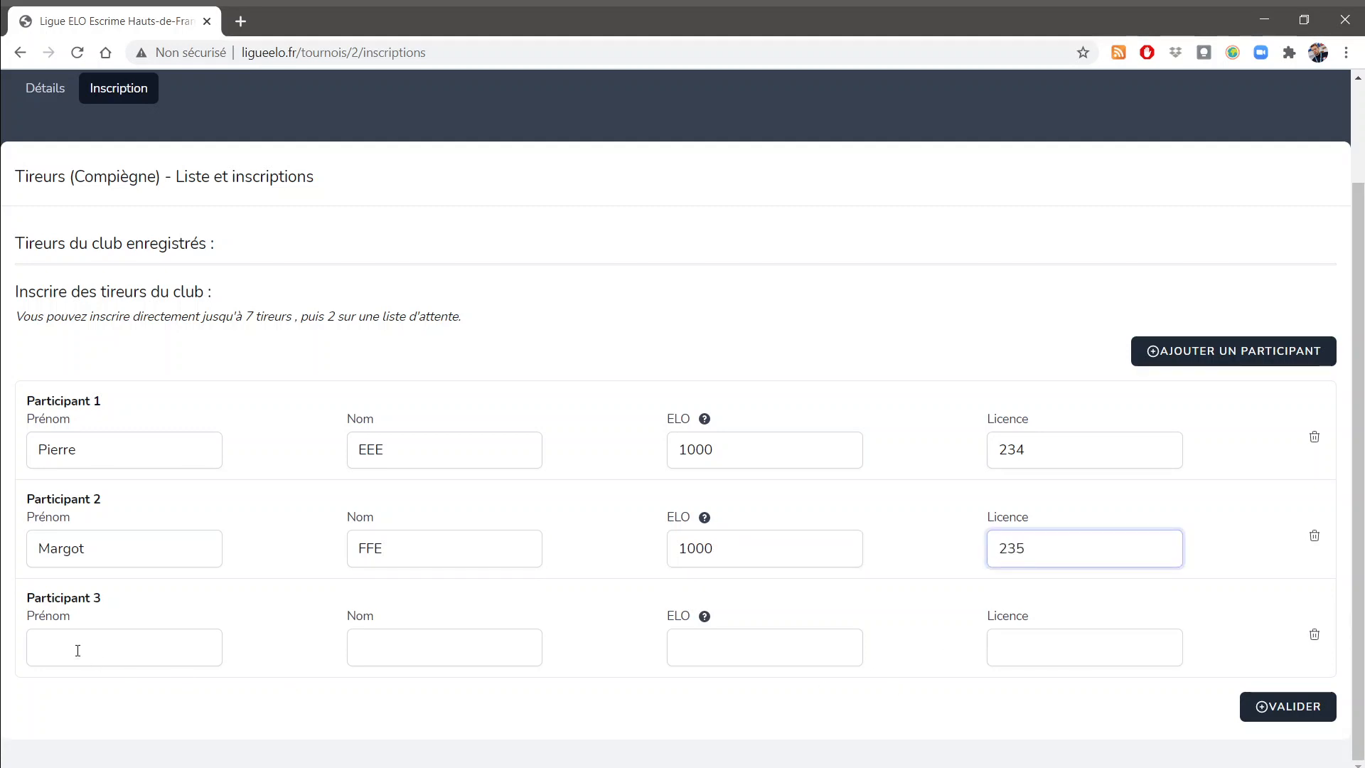
Step: Fill in participant 3's first name, last name, ELO of 1000 and licence number, and correct the last letter of participant 2's last name
click(79, 647)
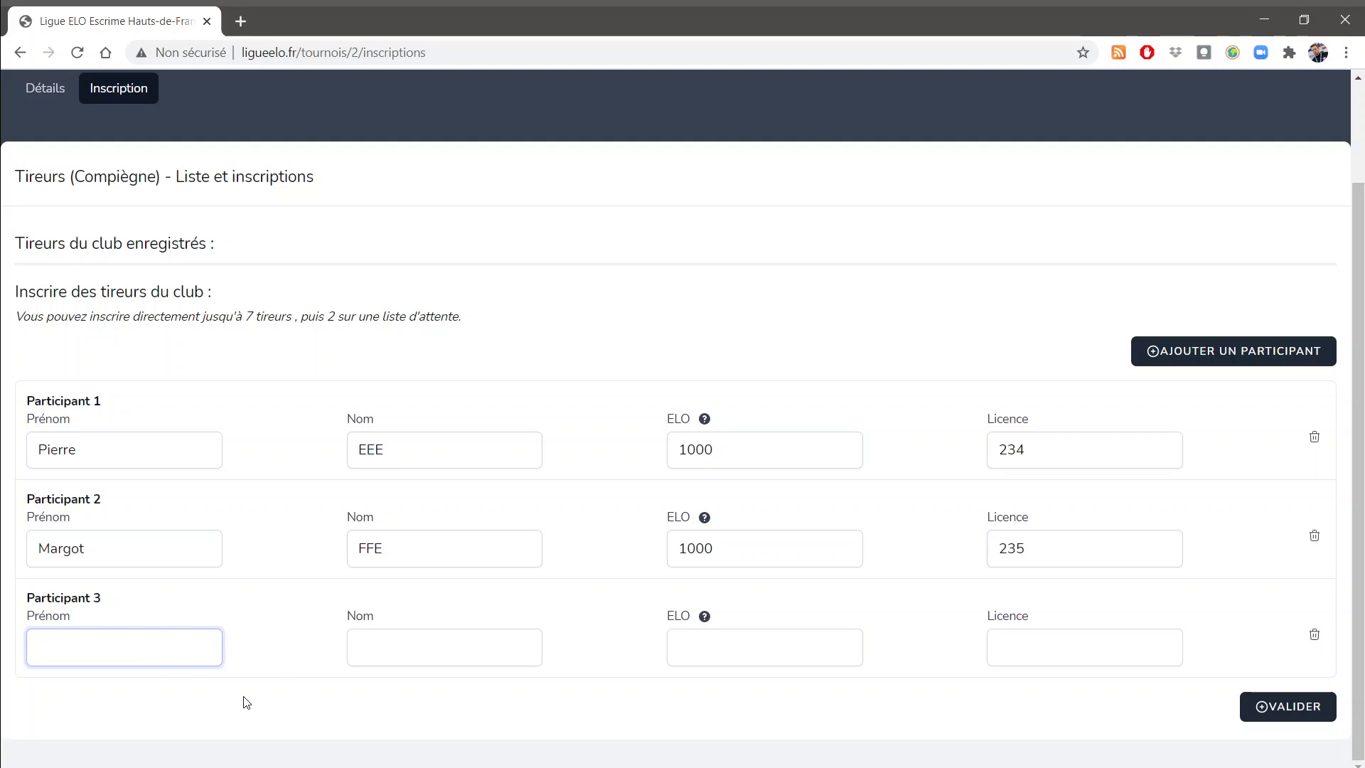
text(Benoit)
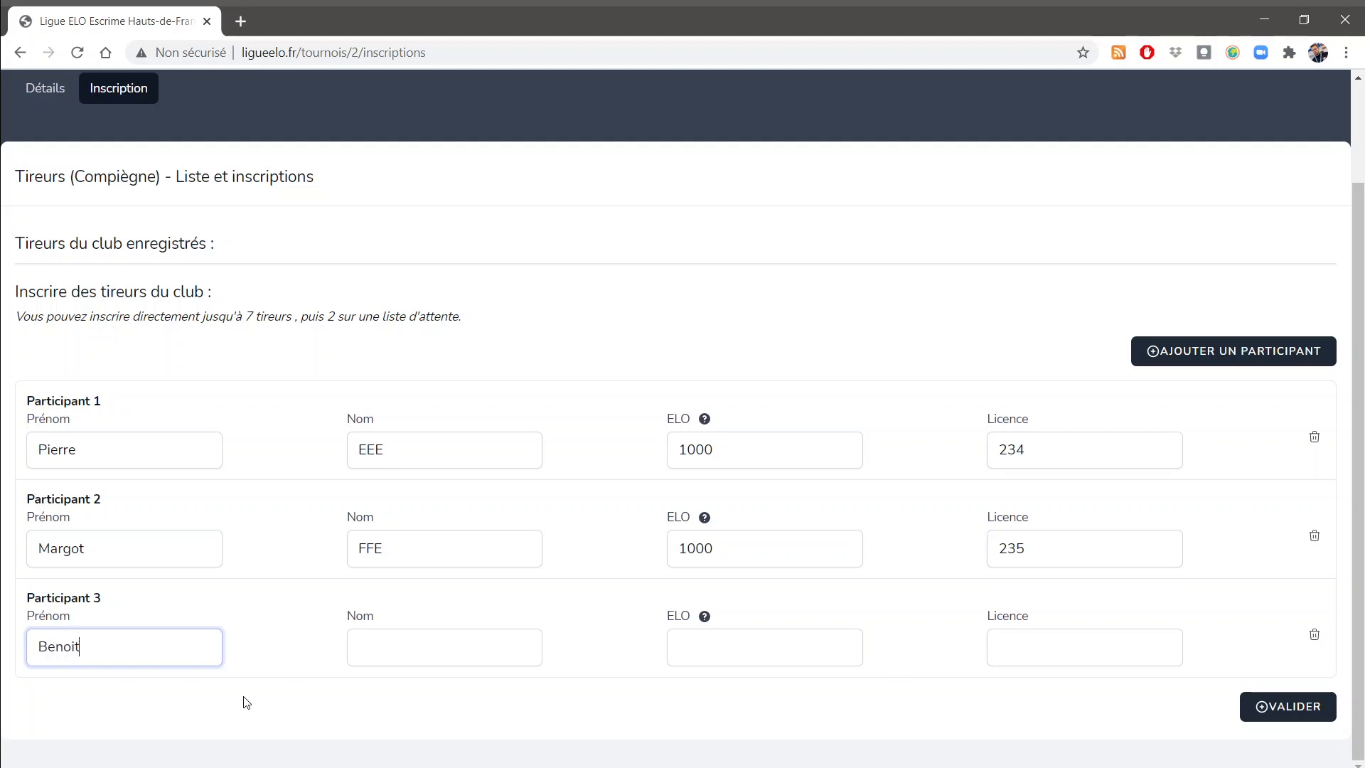
key(Tab)
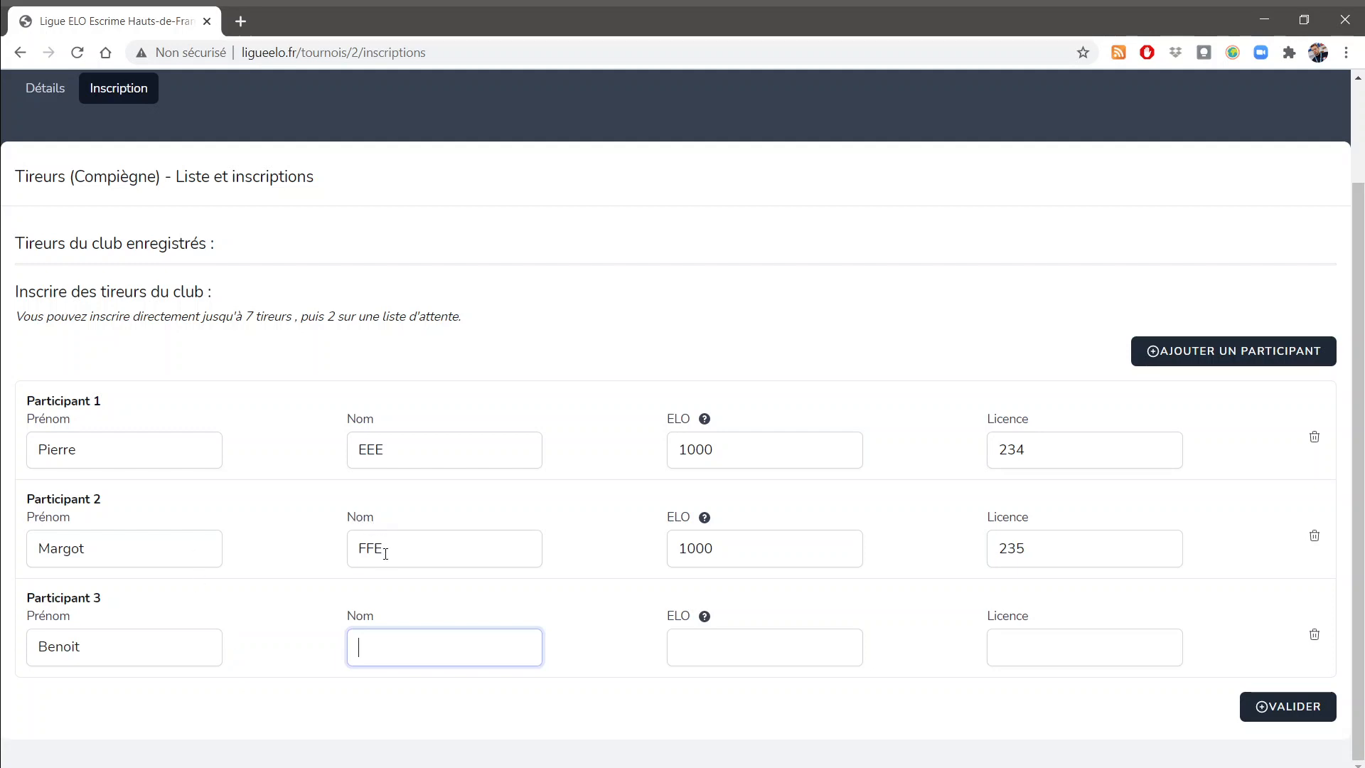
drag(378, 552, 390, 555)
text(F)
click(439, 657)
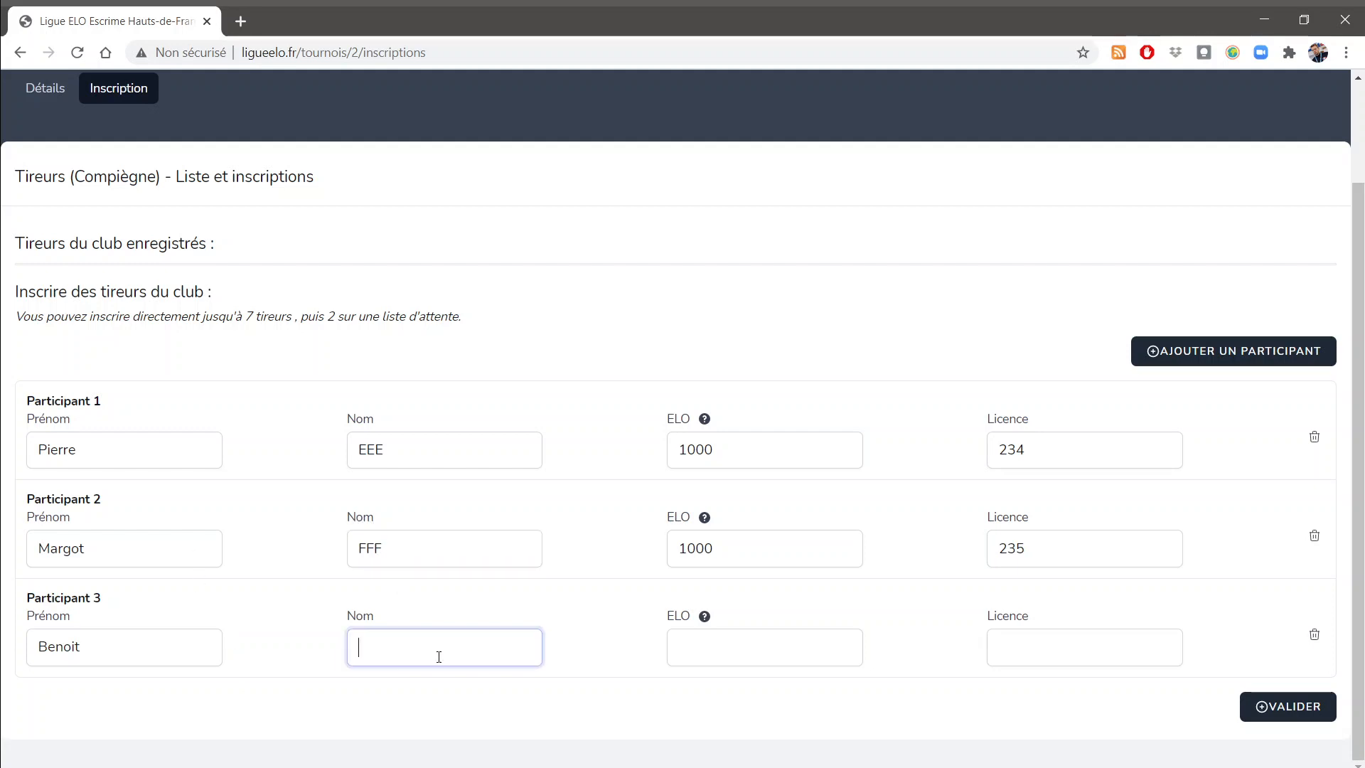
text(GGG)
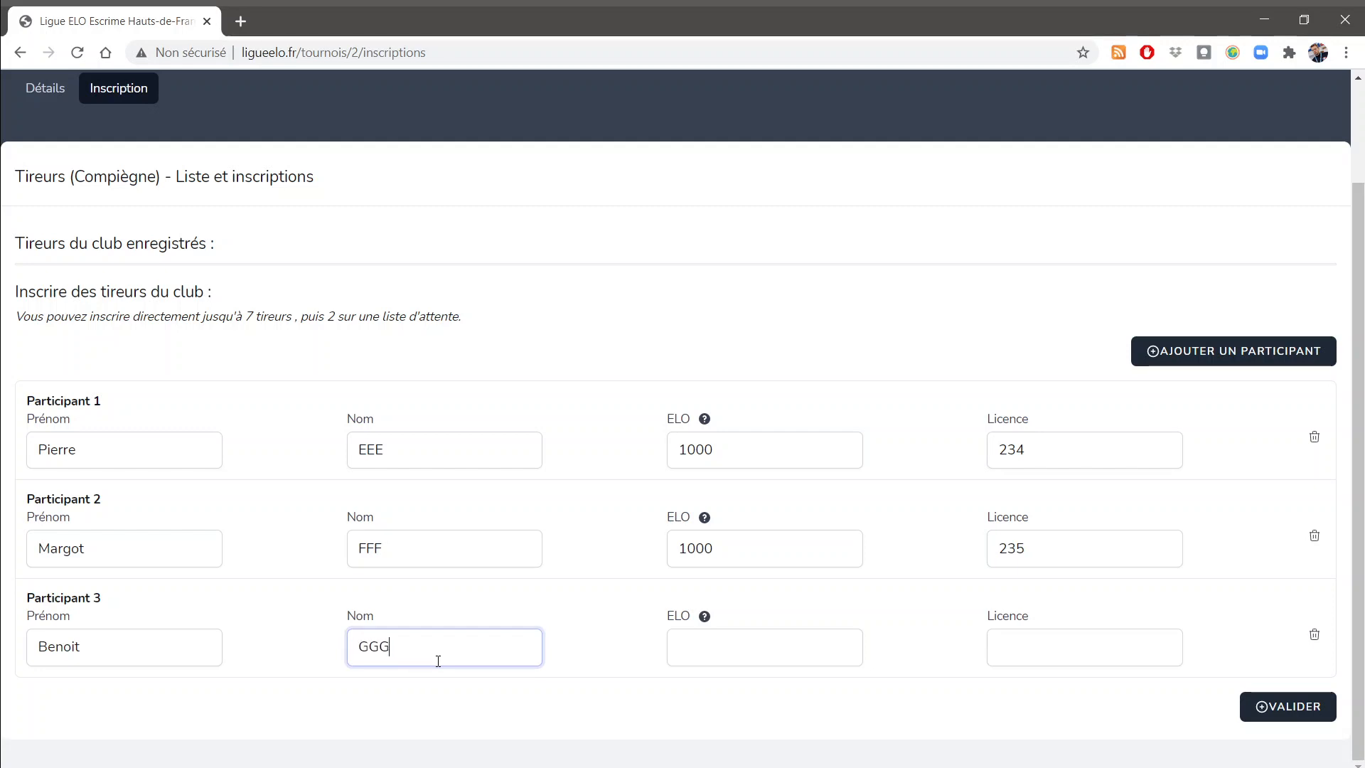
click(706, 647)
text(1000)
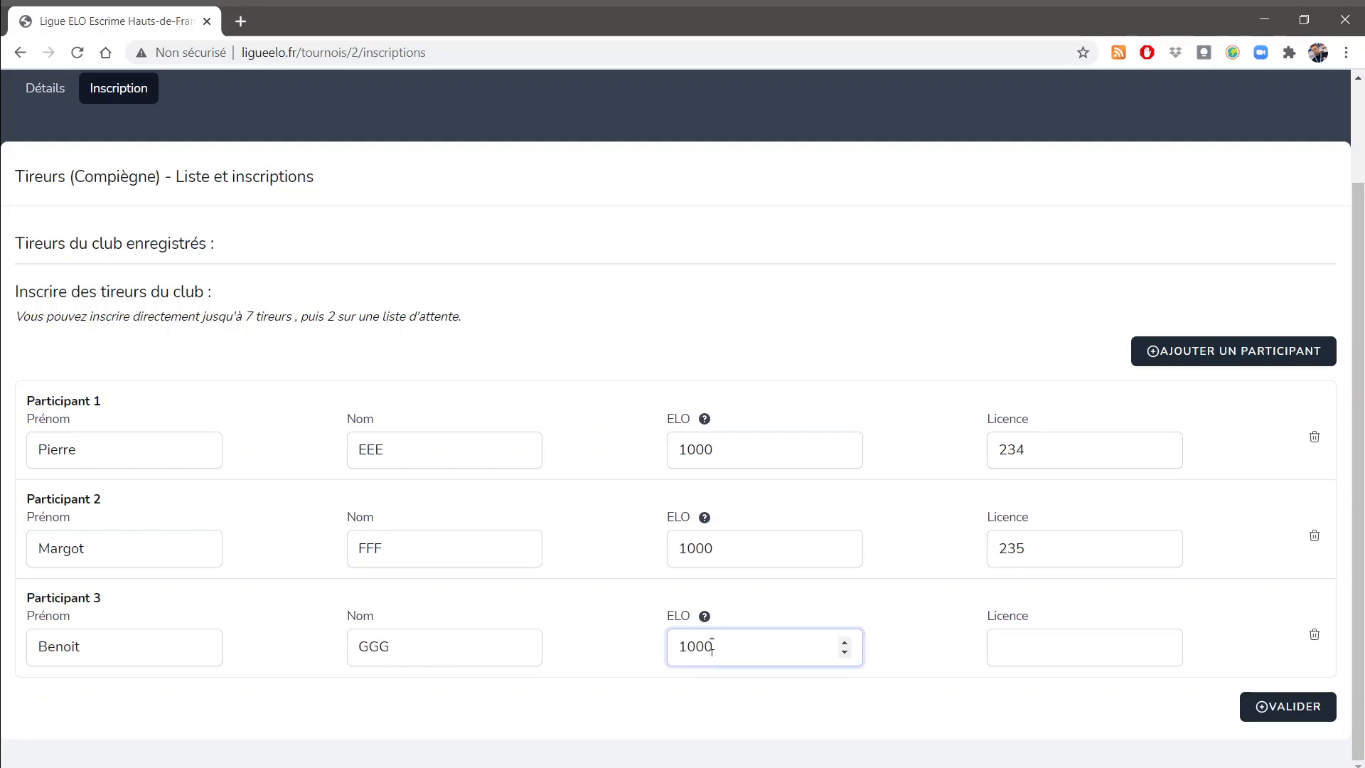
text(236)
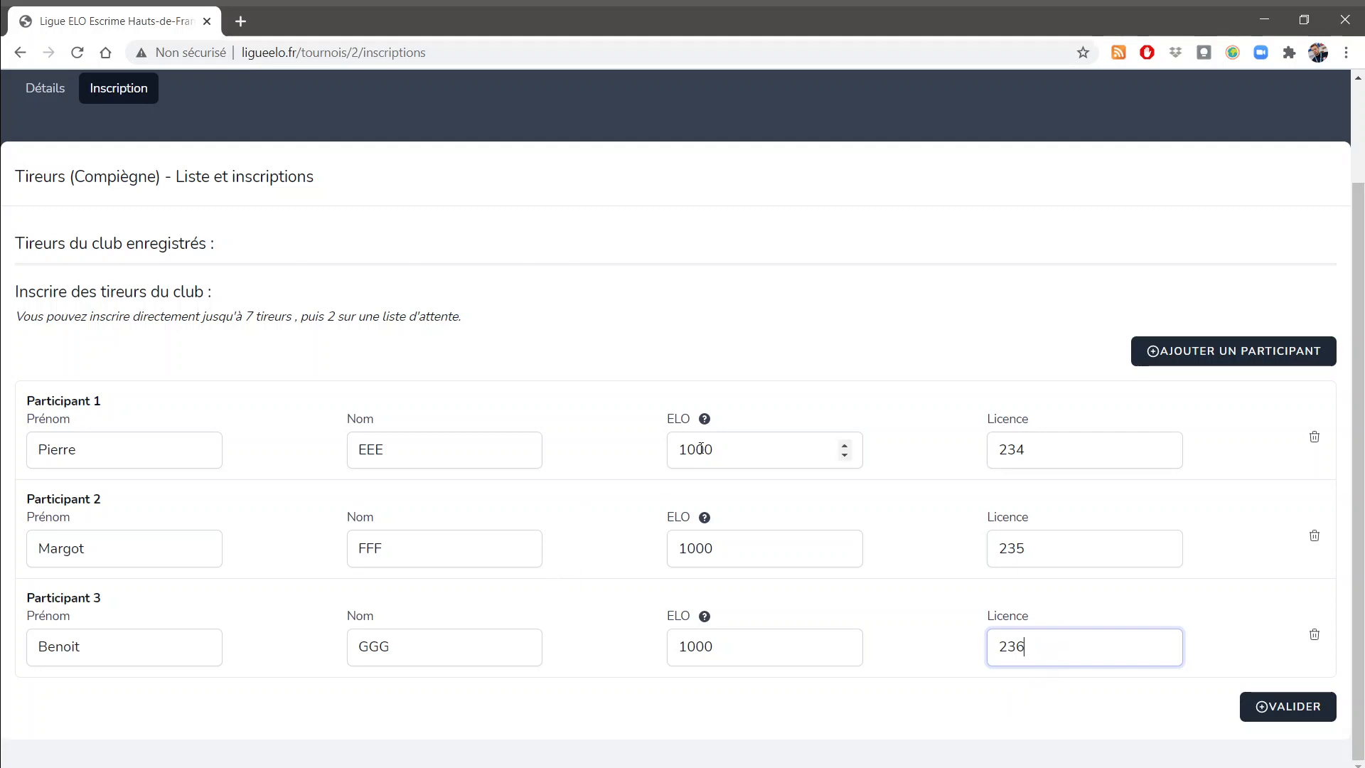
Step: Consult the ELO rankings page through participant 1's ELO help, and close it again
click(704, 420)
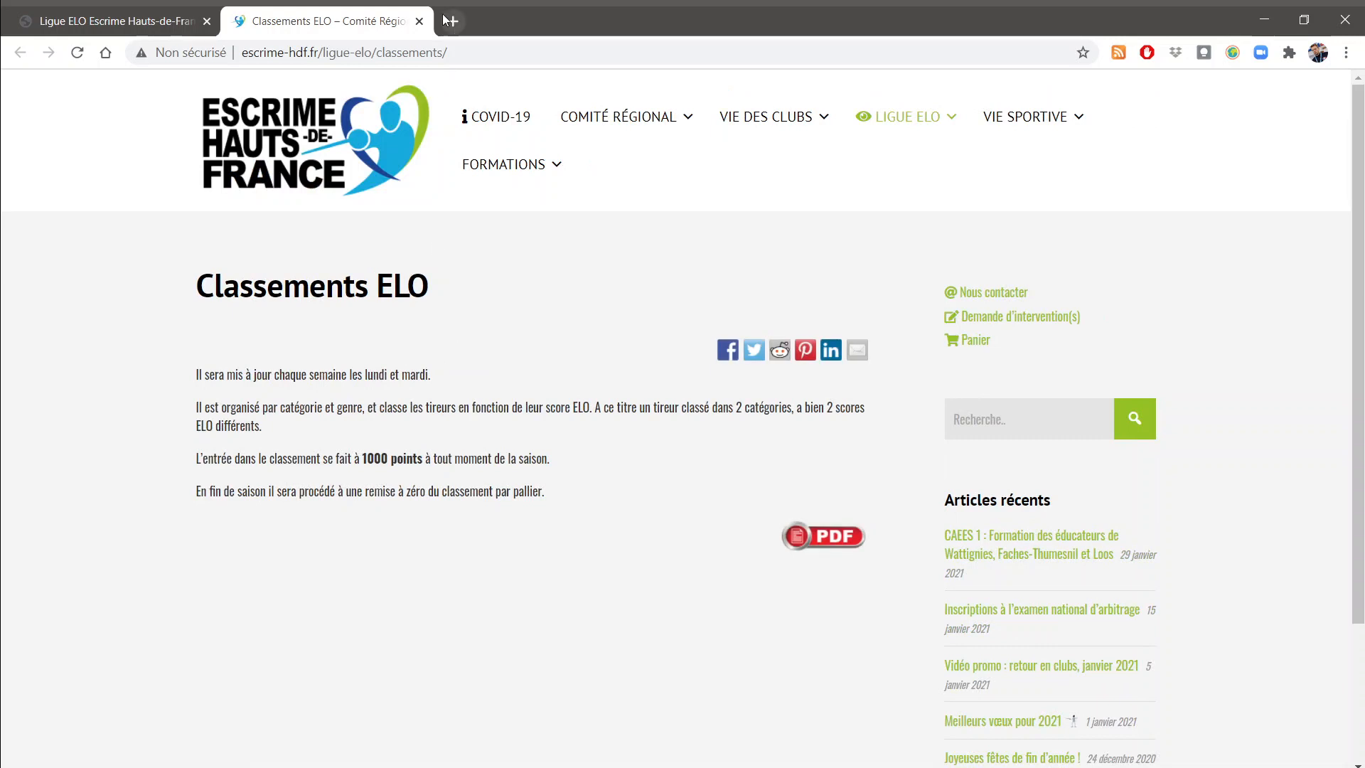
click(419, 21)
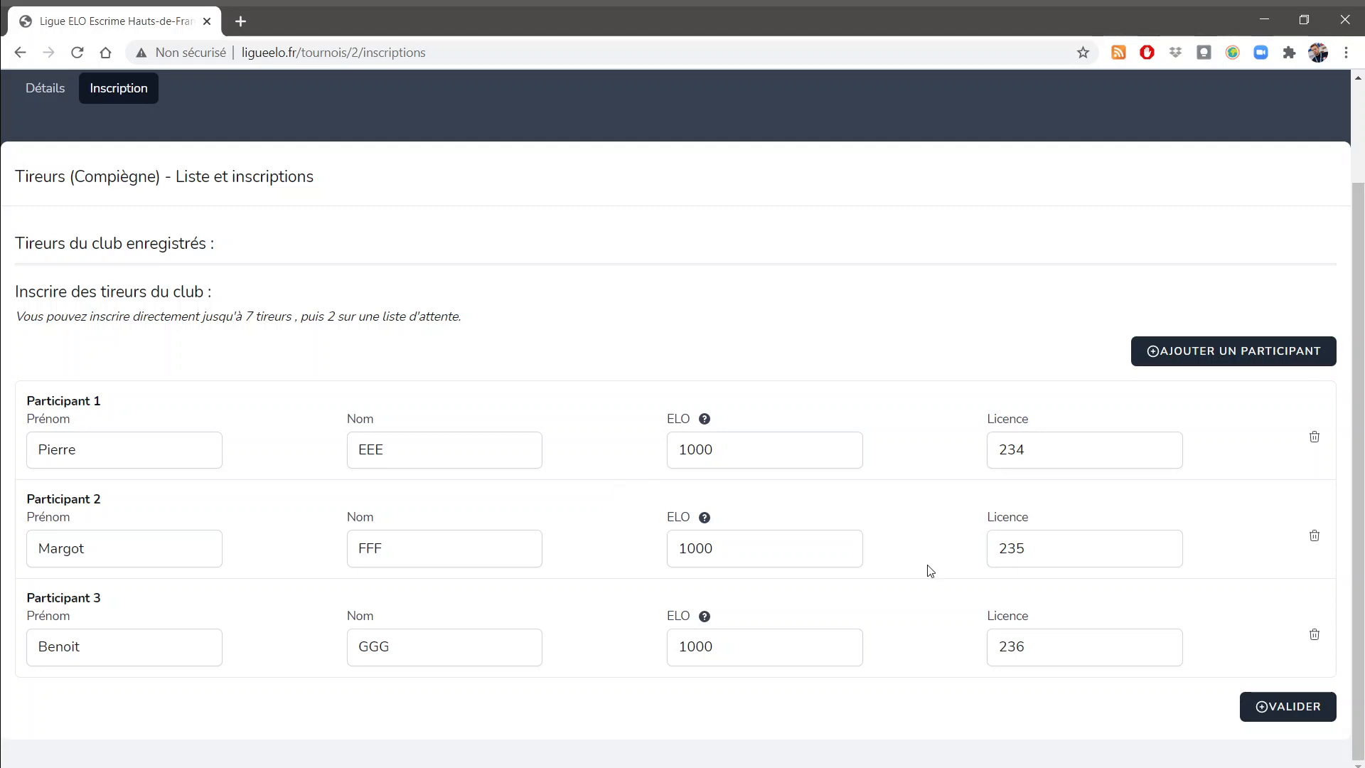
Step: Submit the registration of the three fencers and check their positions in the club's registered list
click(1319, 724)
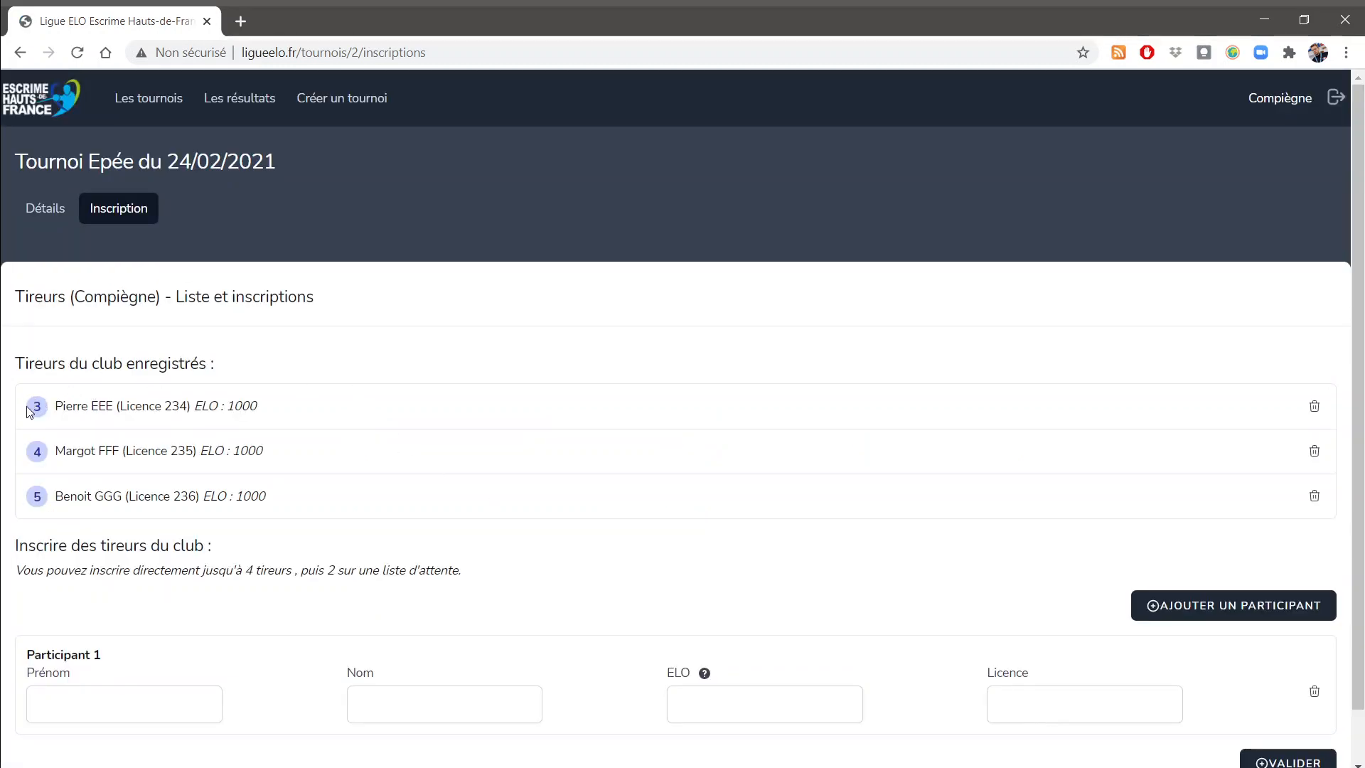
double_click(44, 453)
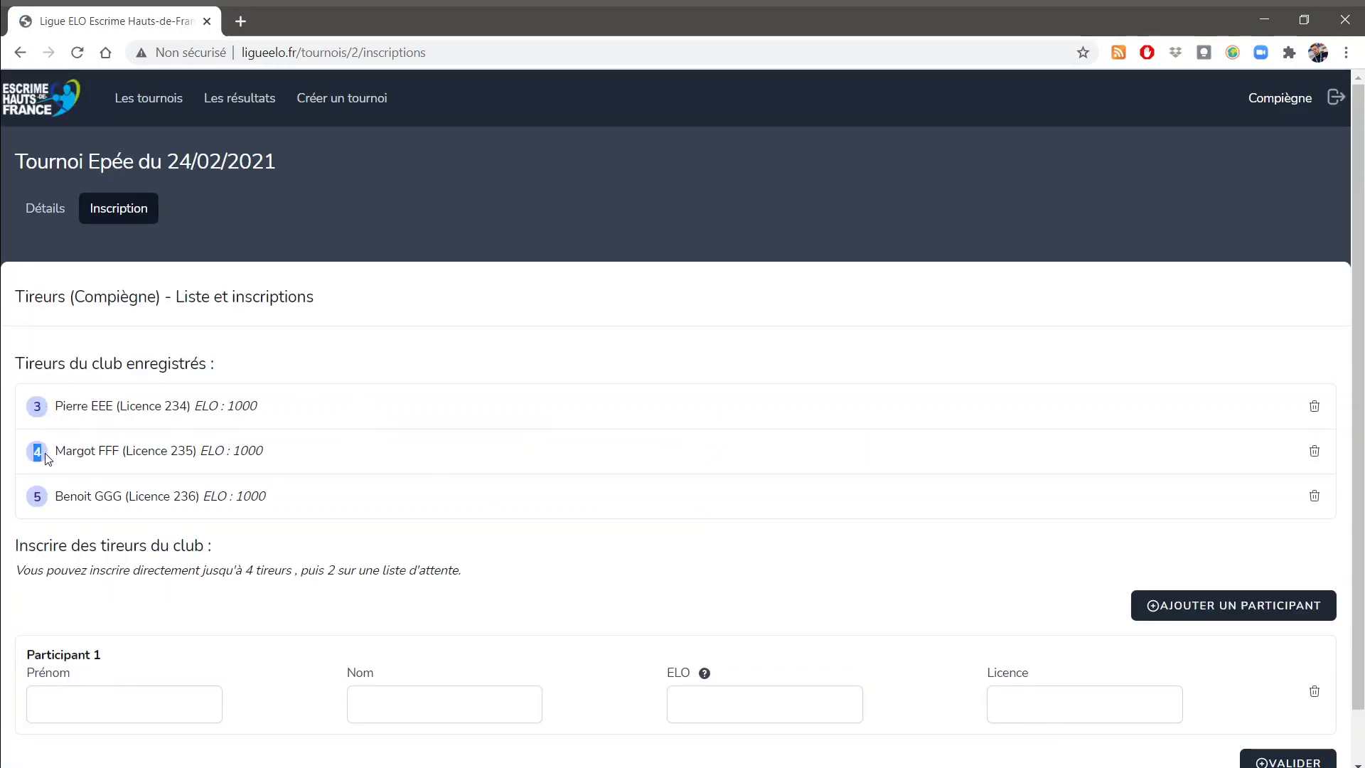
triple_click(39, 496)
click(396, 487)
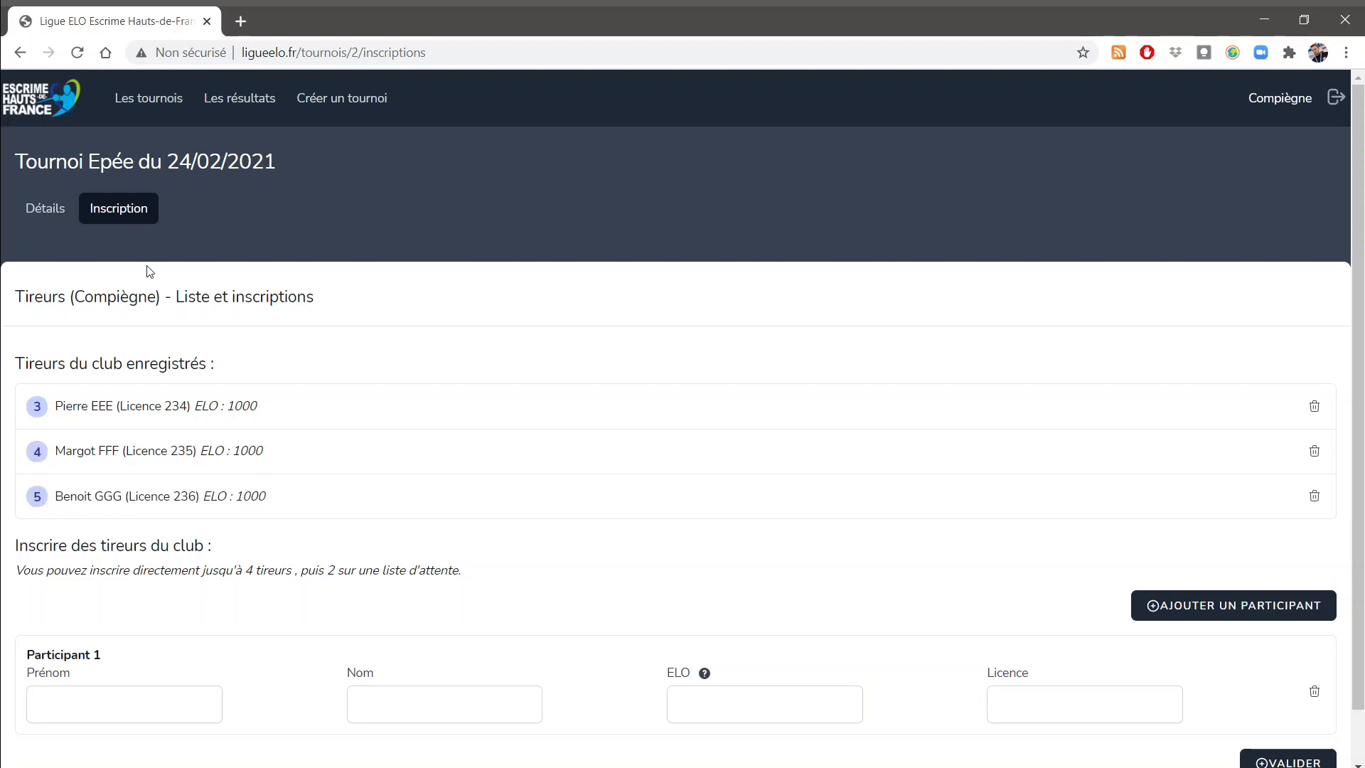
Step: Return to the tournament details and check the club's three fencers among the participants from other clubs
click(50, 217)
scroll(725, 494, down, 5)
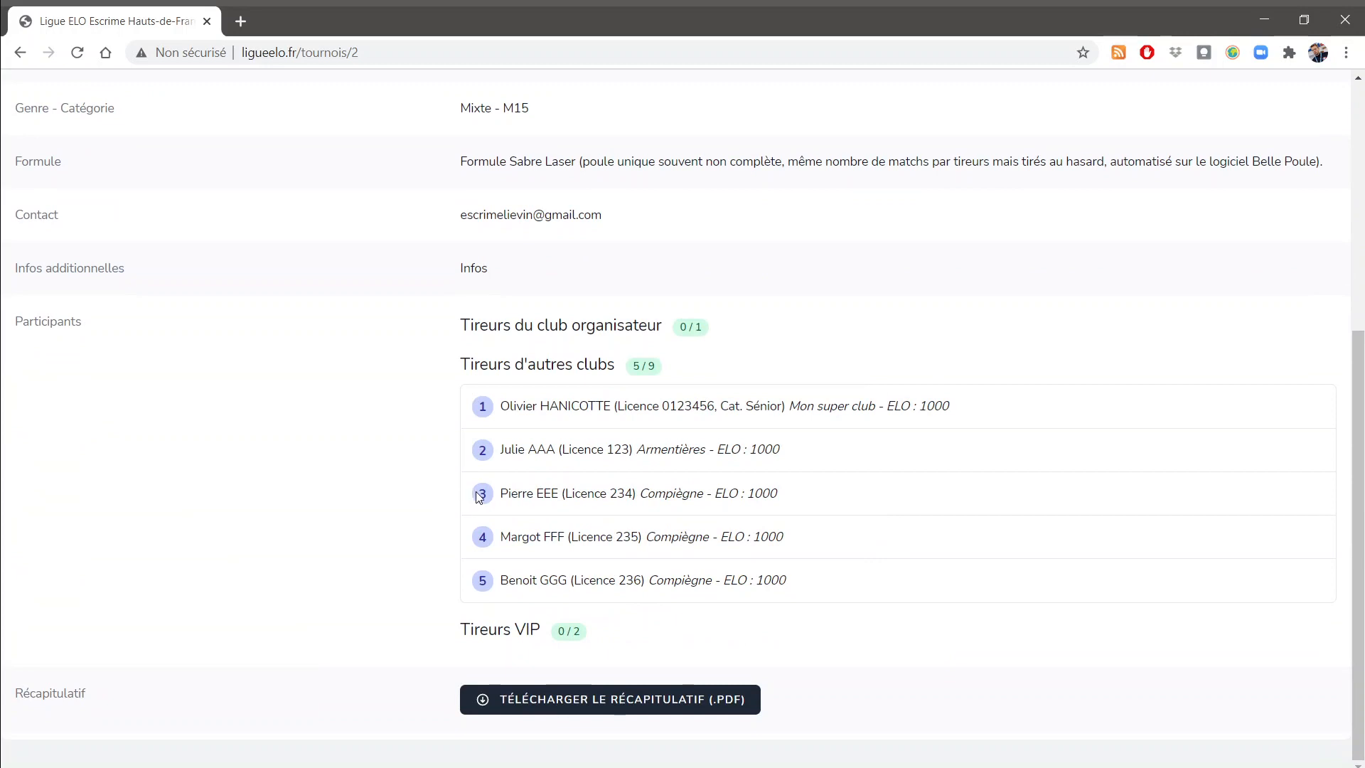
double_click(482, 493)
double_click(483, 536)
double_click(483, 580)
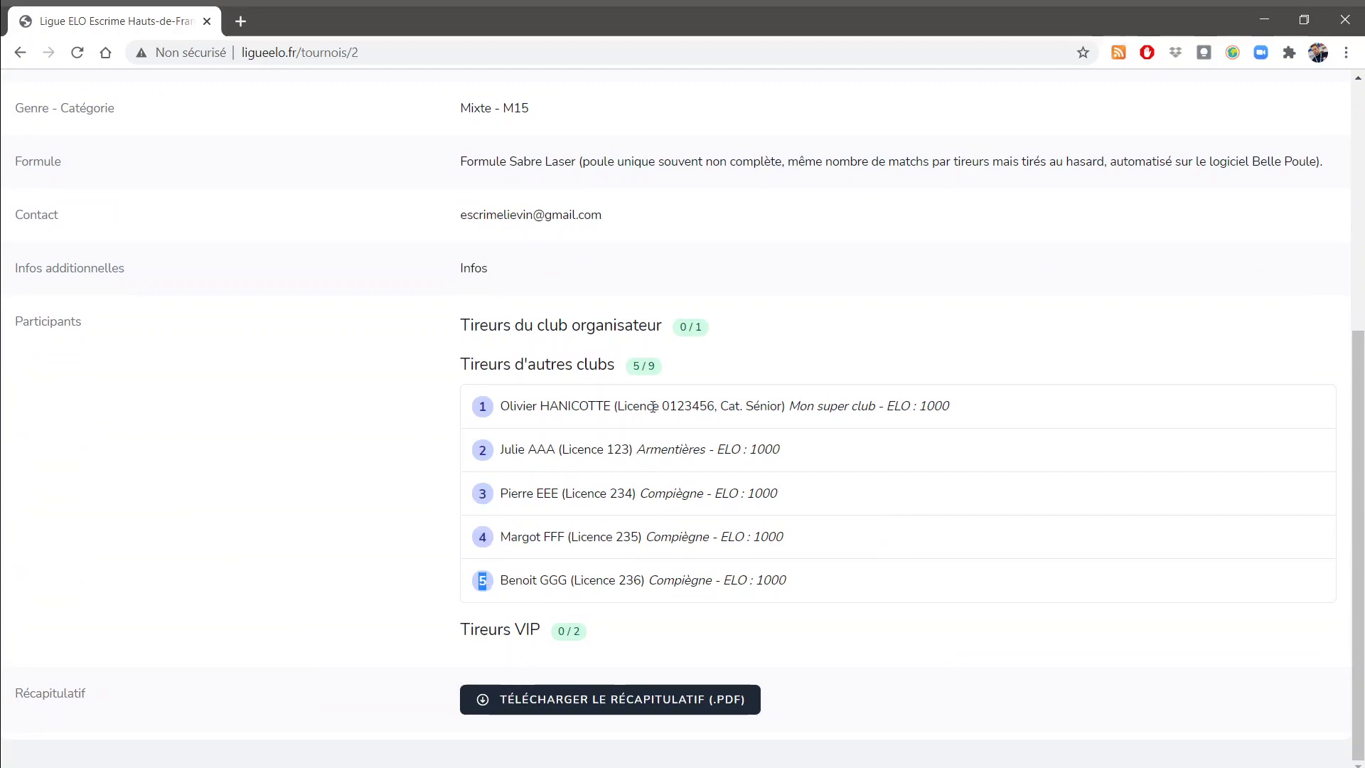
Step: Check the other clubs' participant count, and compare it with the Lievin tournament's registered count in the tournament list
double_click(637, 365)
scroll(757, 494, up, 6)
click(163, 108)
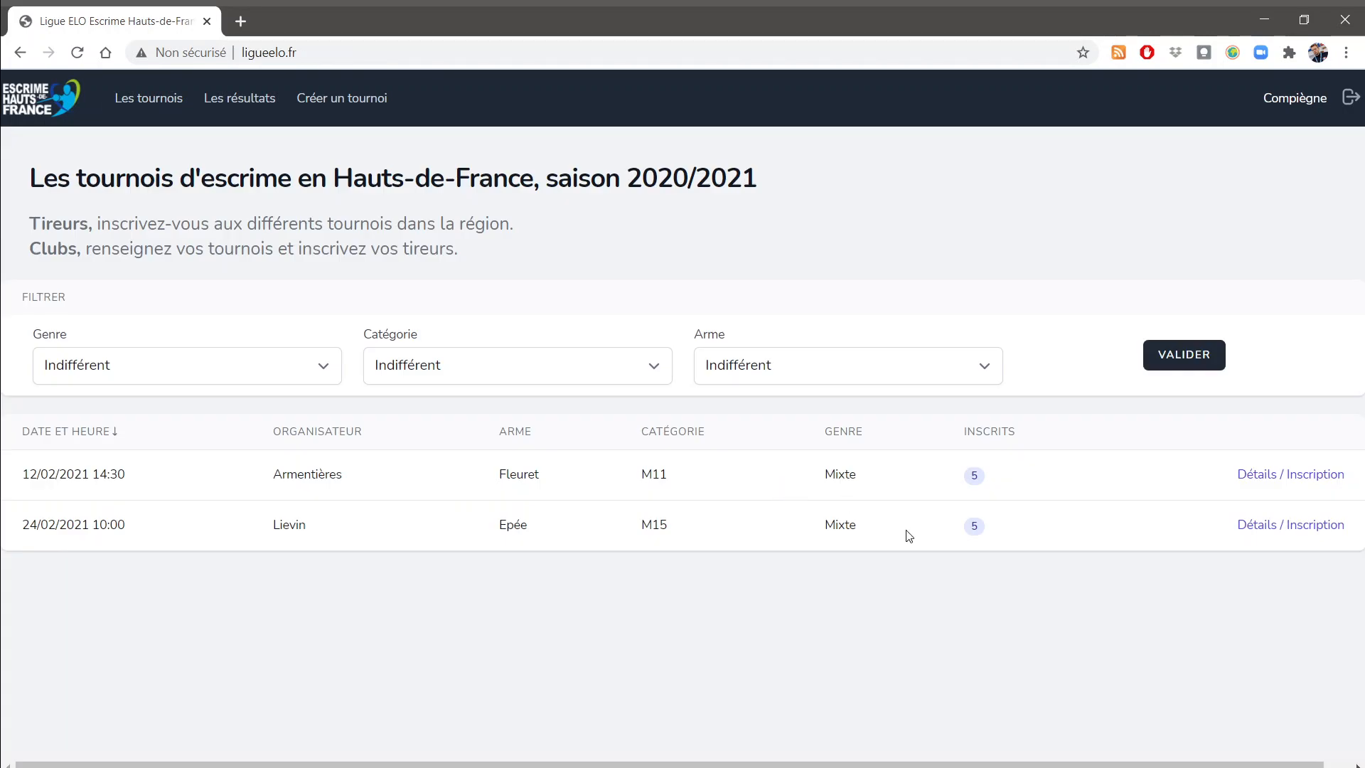
double_click(974, 526)
click(1026, 552)
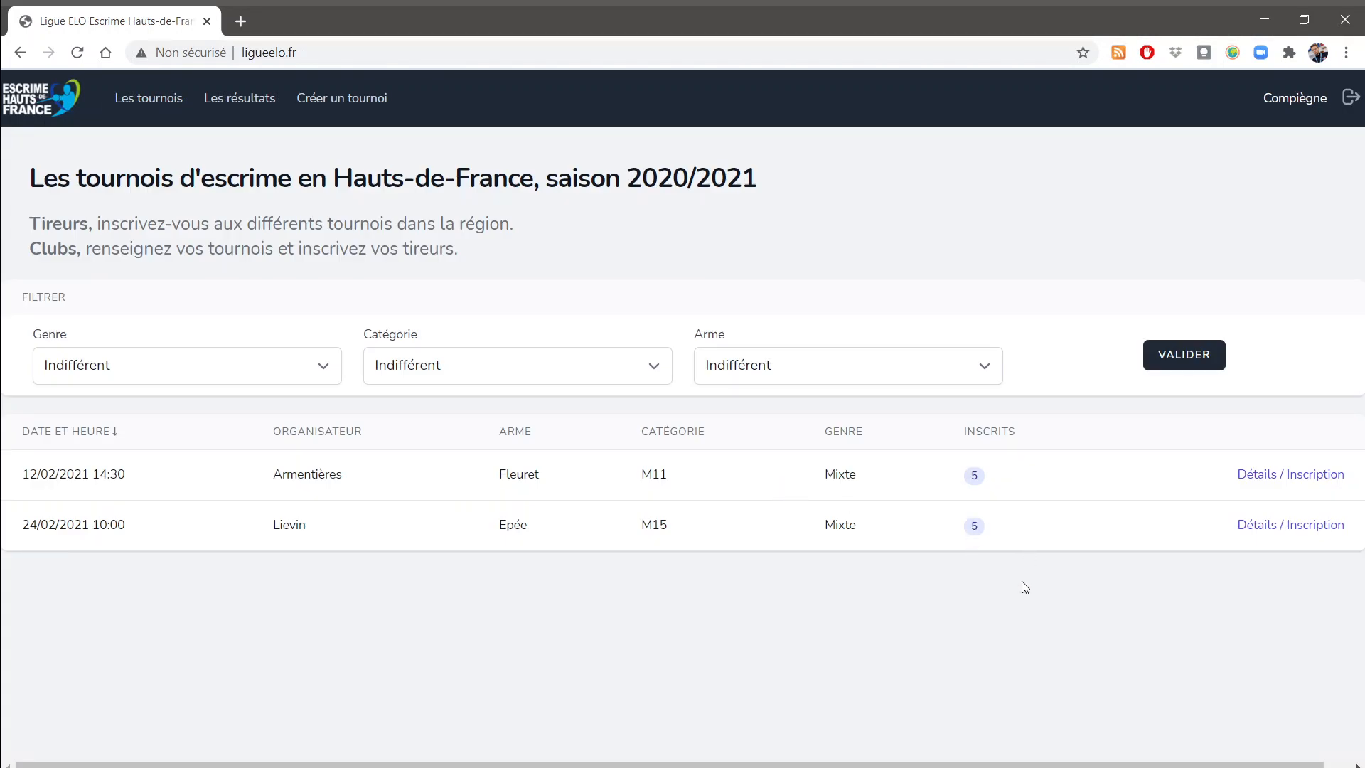
Step: Remove the club's fencer in position 3 from the registrations of the Lievin épée tournament of 24/02/2021
click(1249, 527)
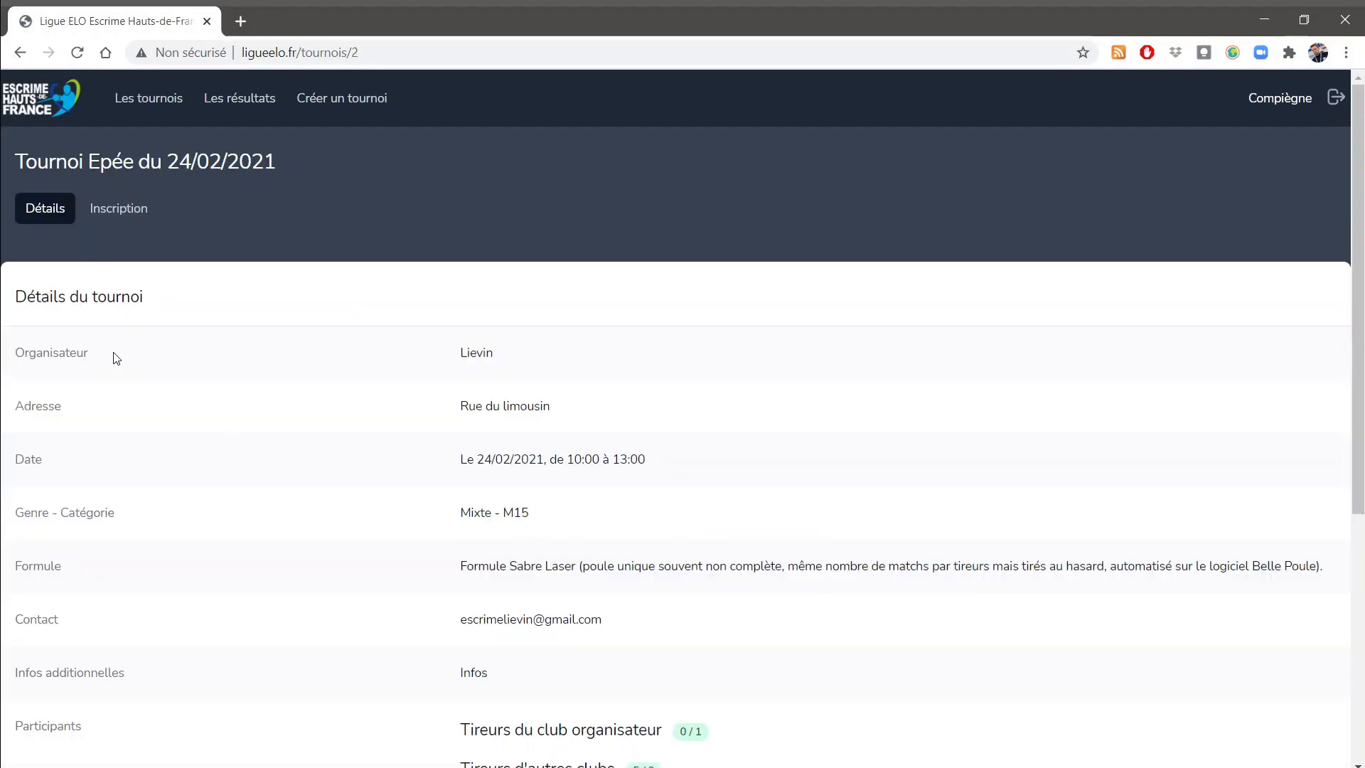
click(135, 214)
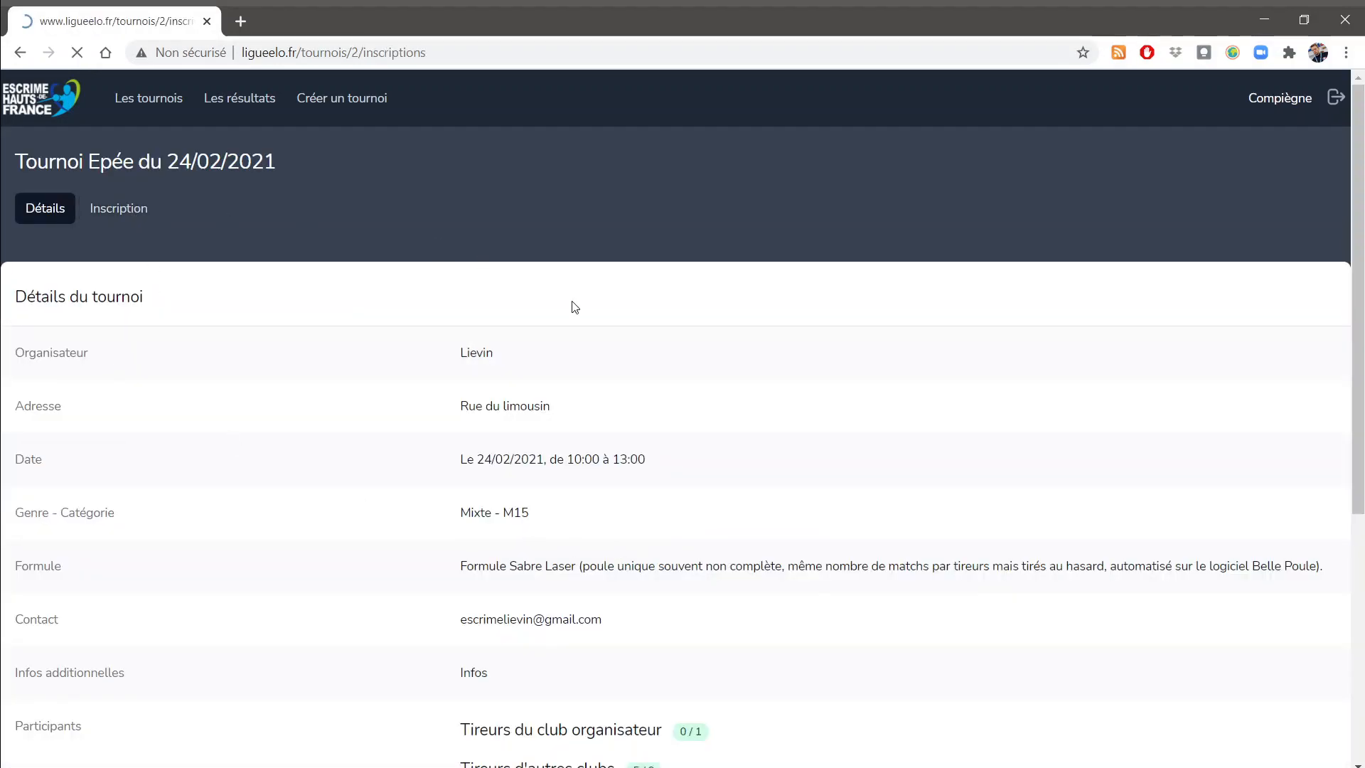
scroll(619, 451, down, 1)
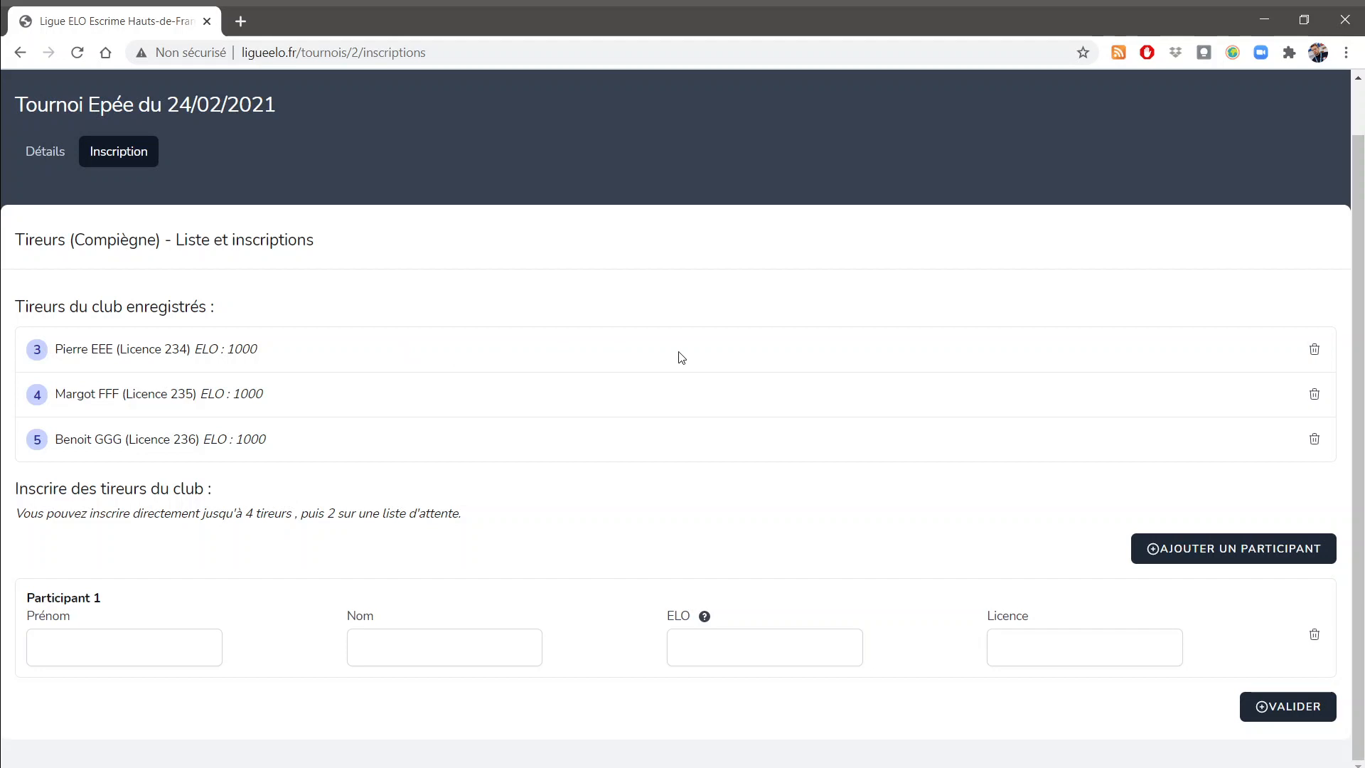
click(1315, 352)
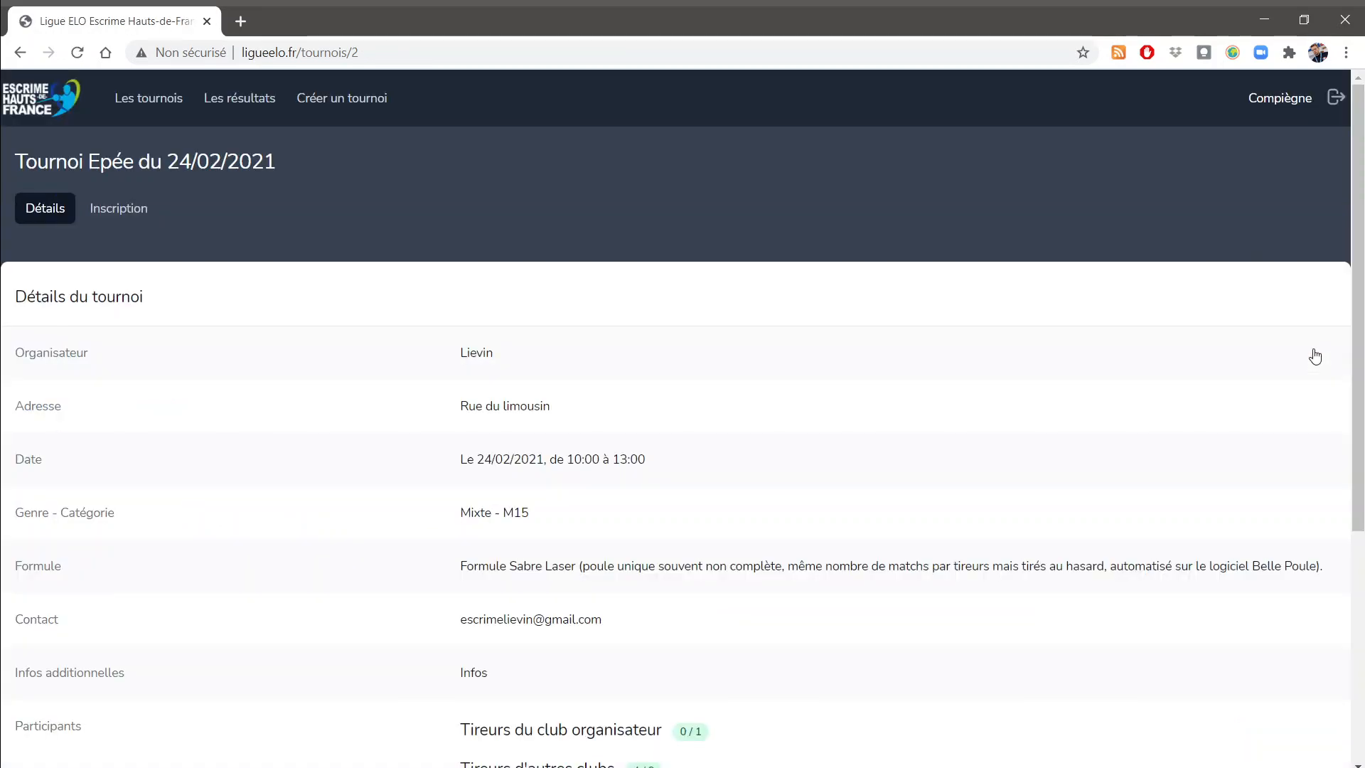
Step: Check the positions of the club's two remaining fencers among the tournament's participants from other clubs
scroll(305, 410, down, 5)
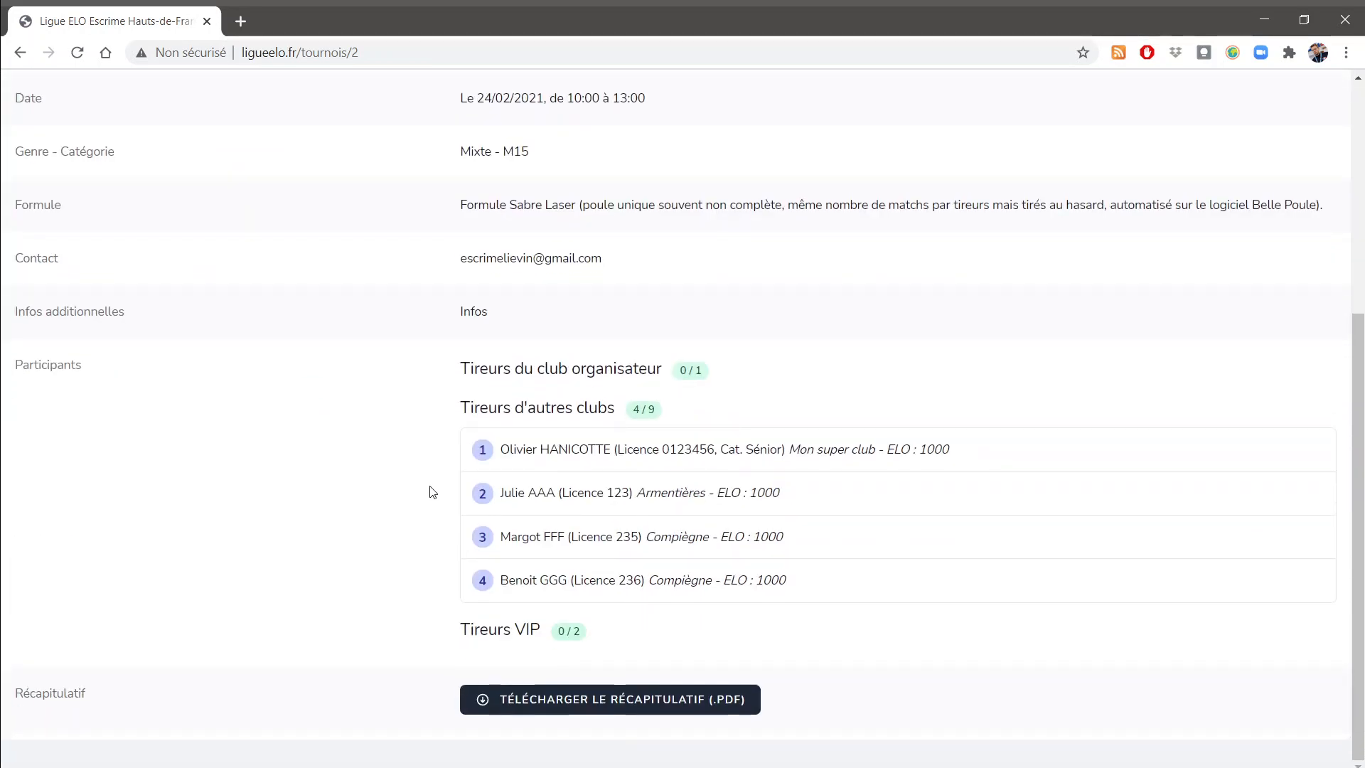
double_click(483, 537)
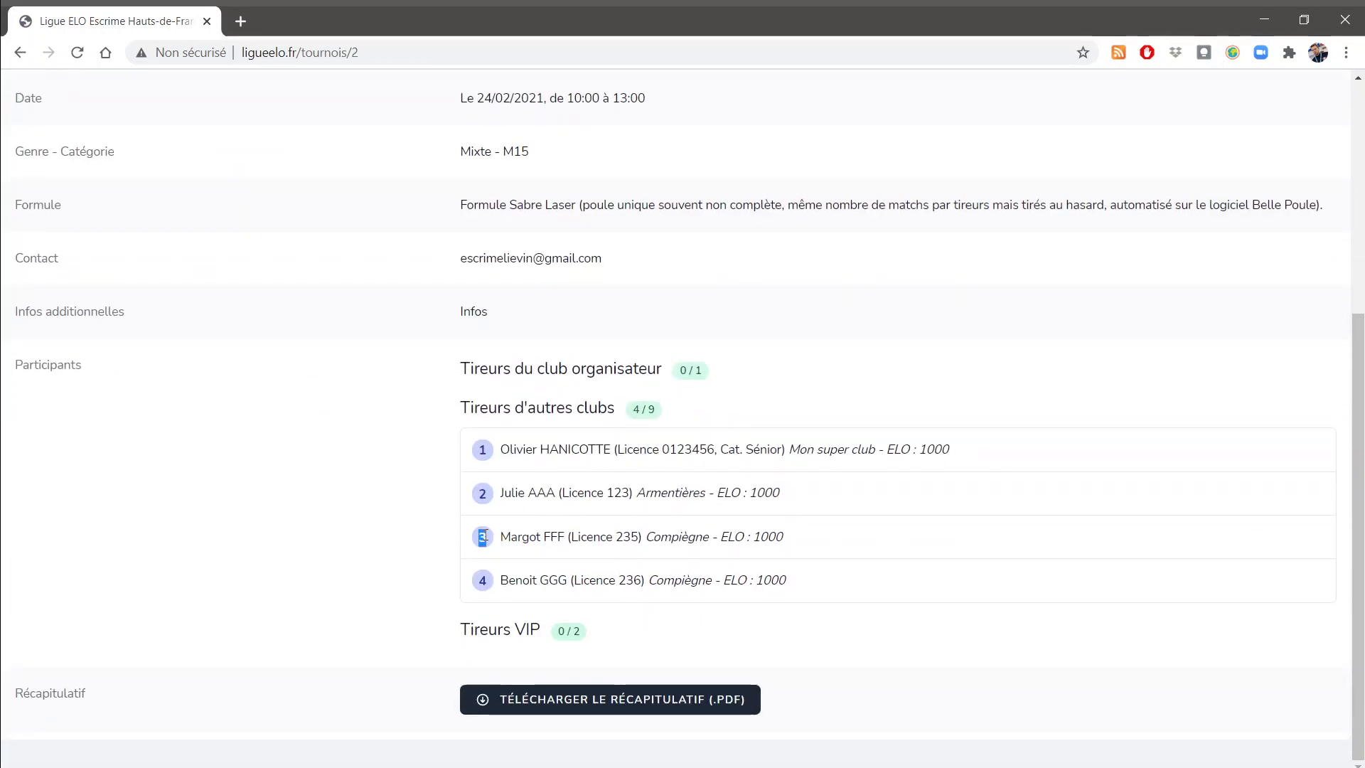
double_click(484, 581)
Step: Review the club's registered fencers on the tournament's registration page, and return to the tournament list to check the registered count
scroll(335, 509, up, 5)
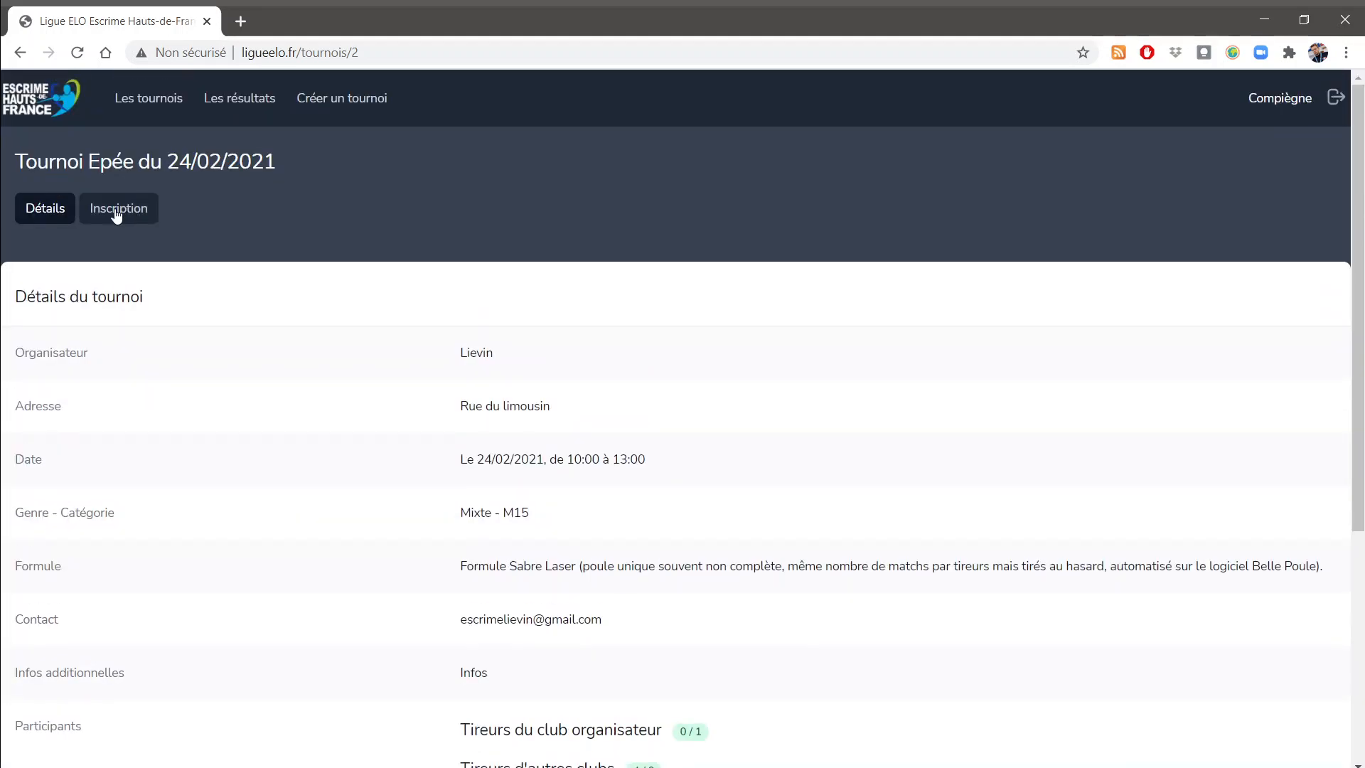
click(118, 216)
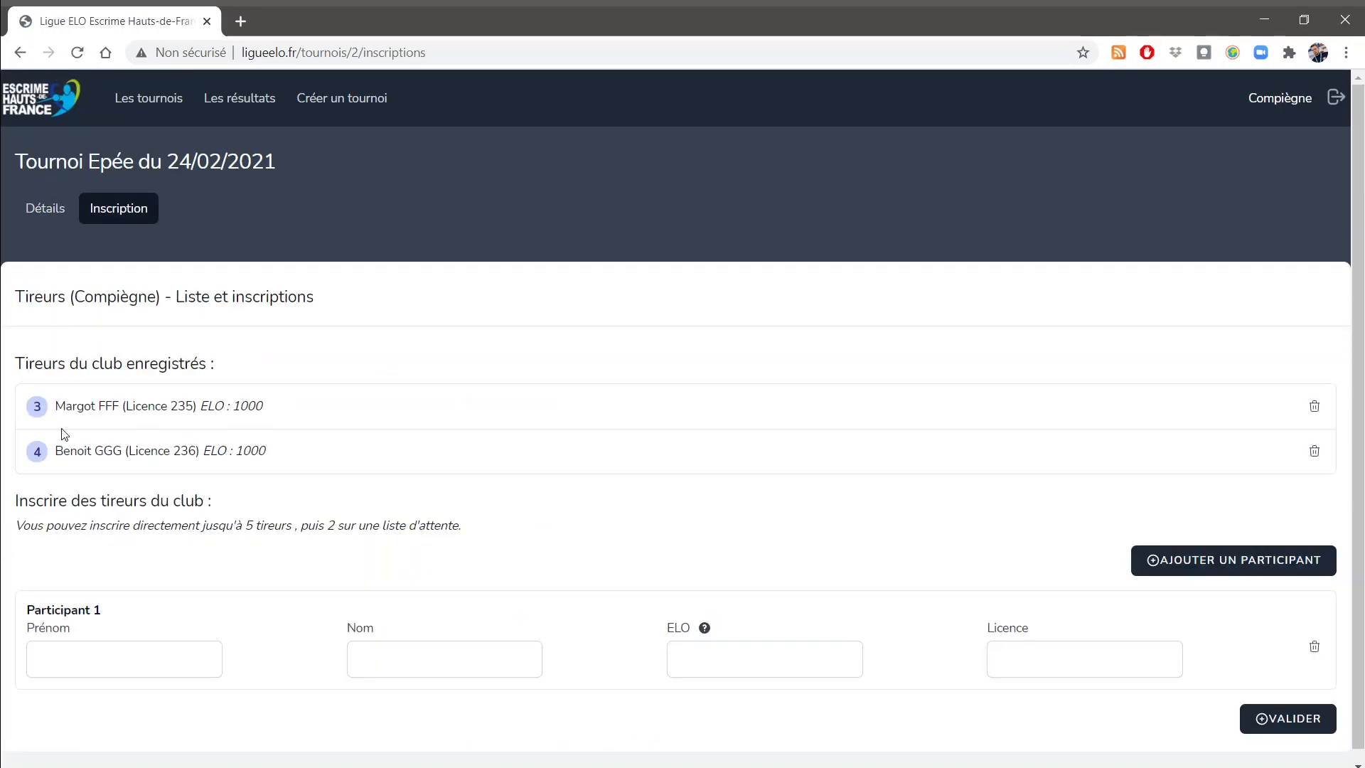
click(136, 113)
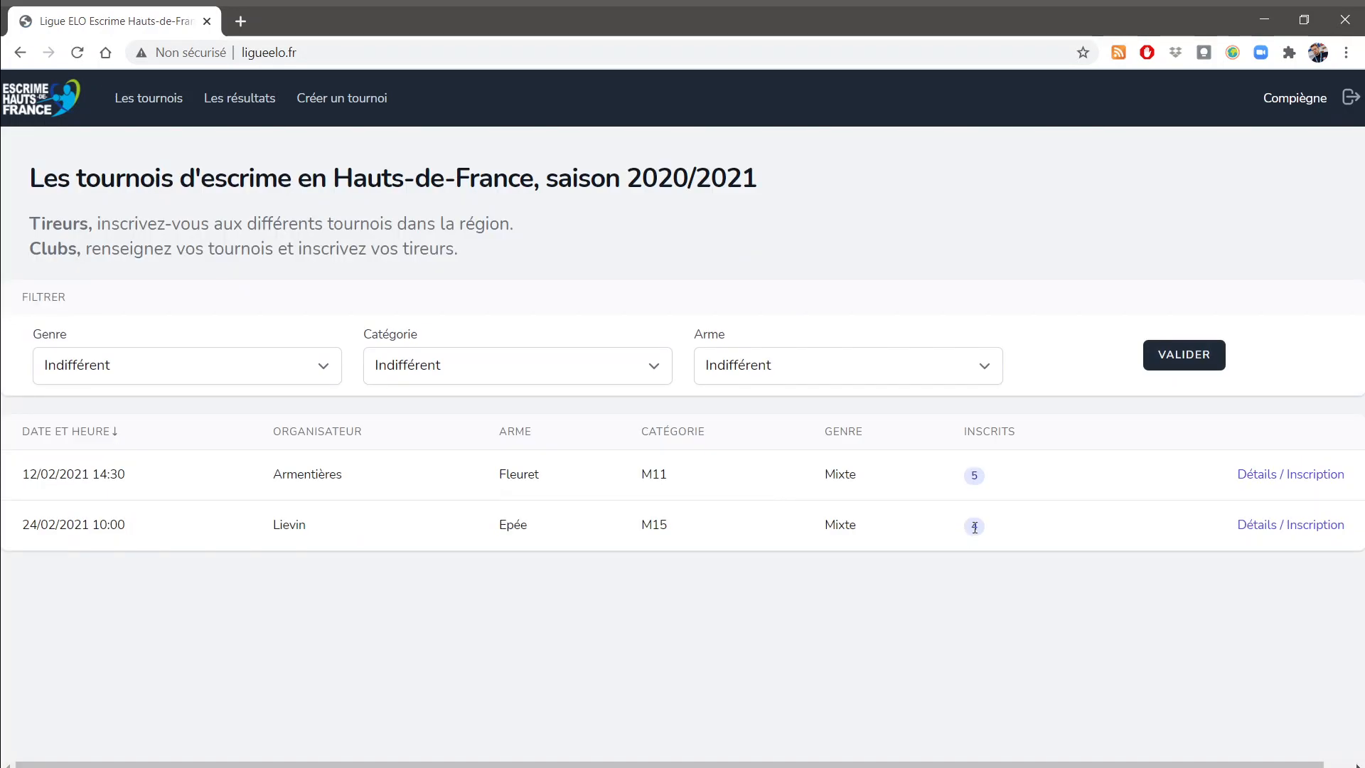